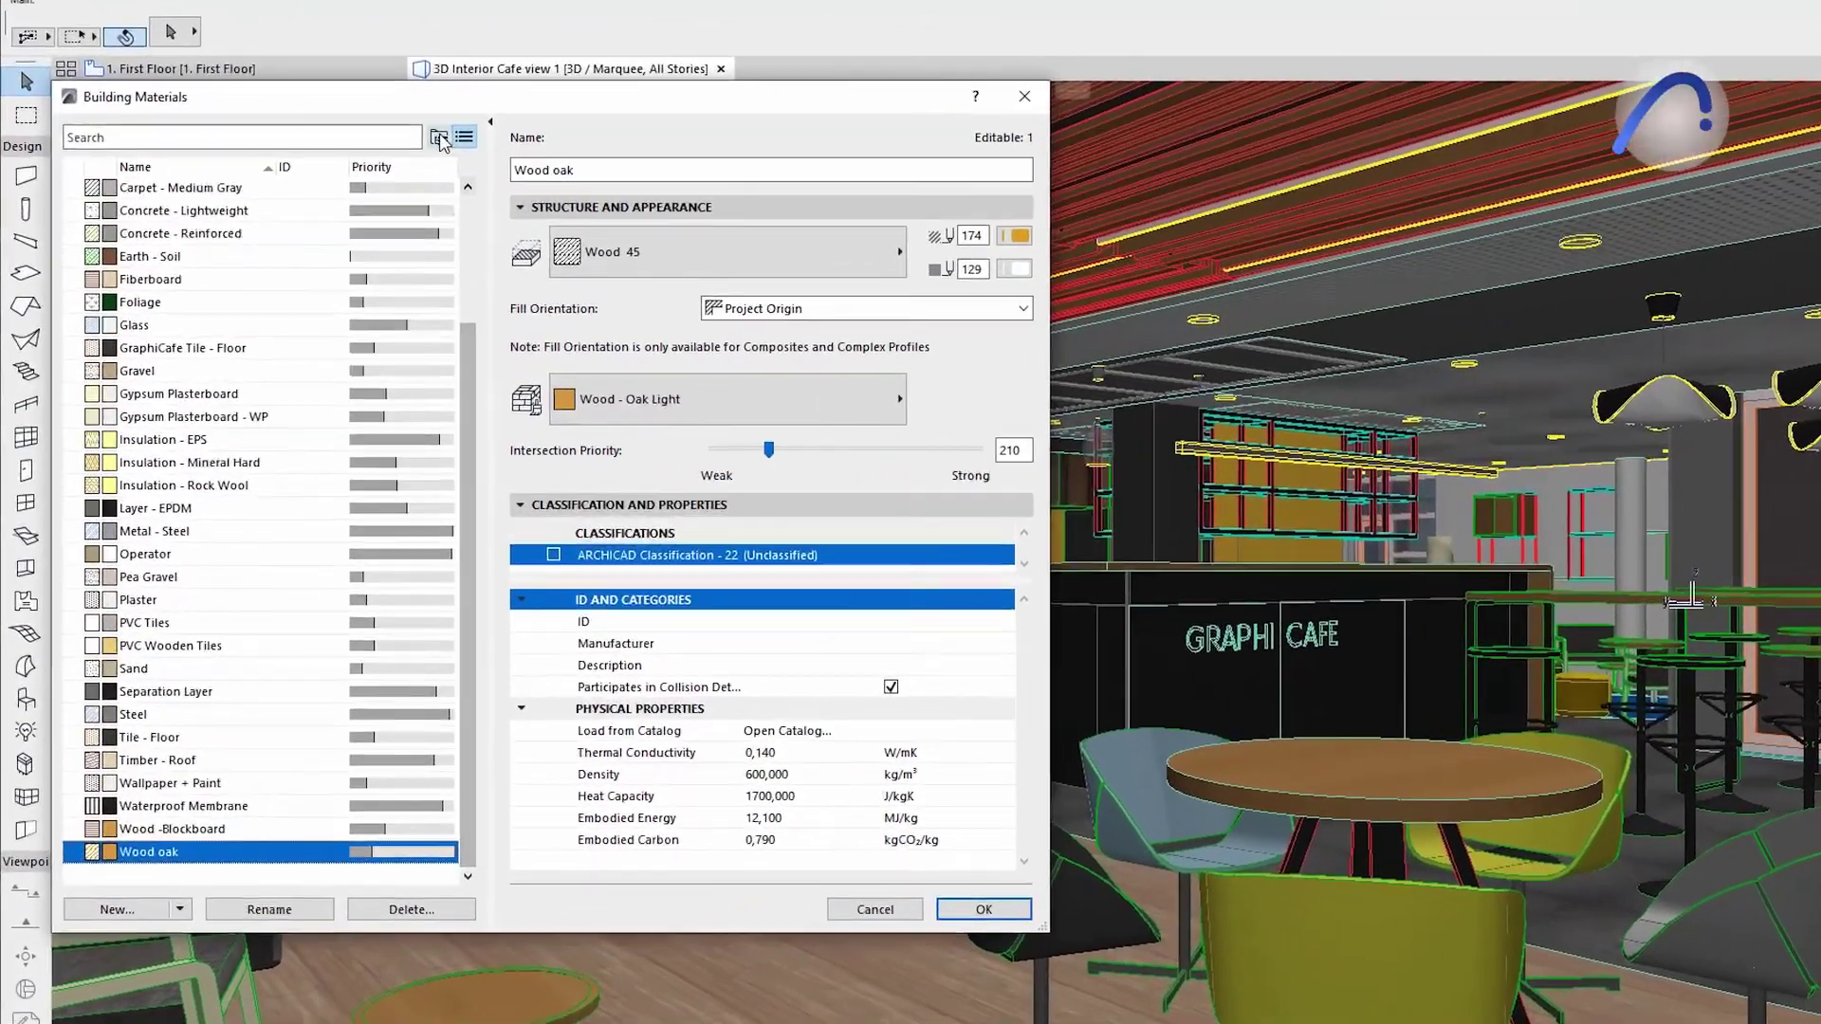
- Browse Attributes as folders, edit the L-SITE layer and filter to the Landscape layer folder
click(441, 138)
click(171, 214)
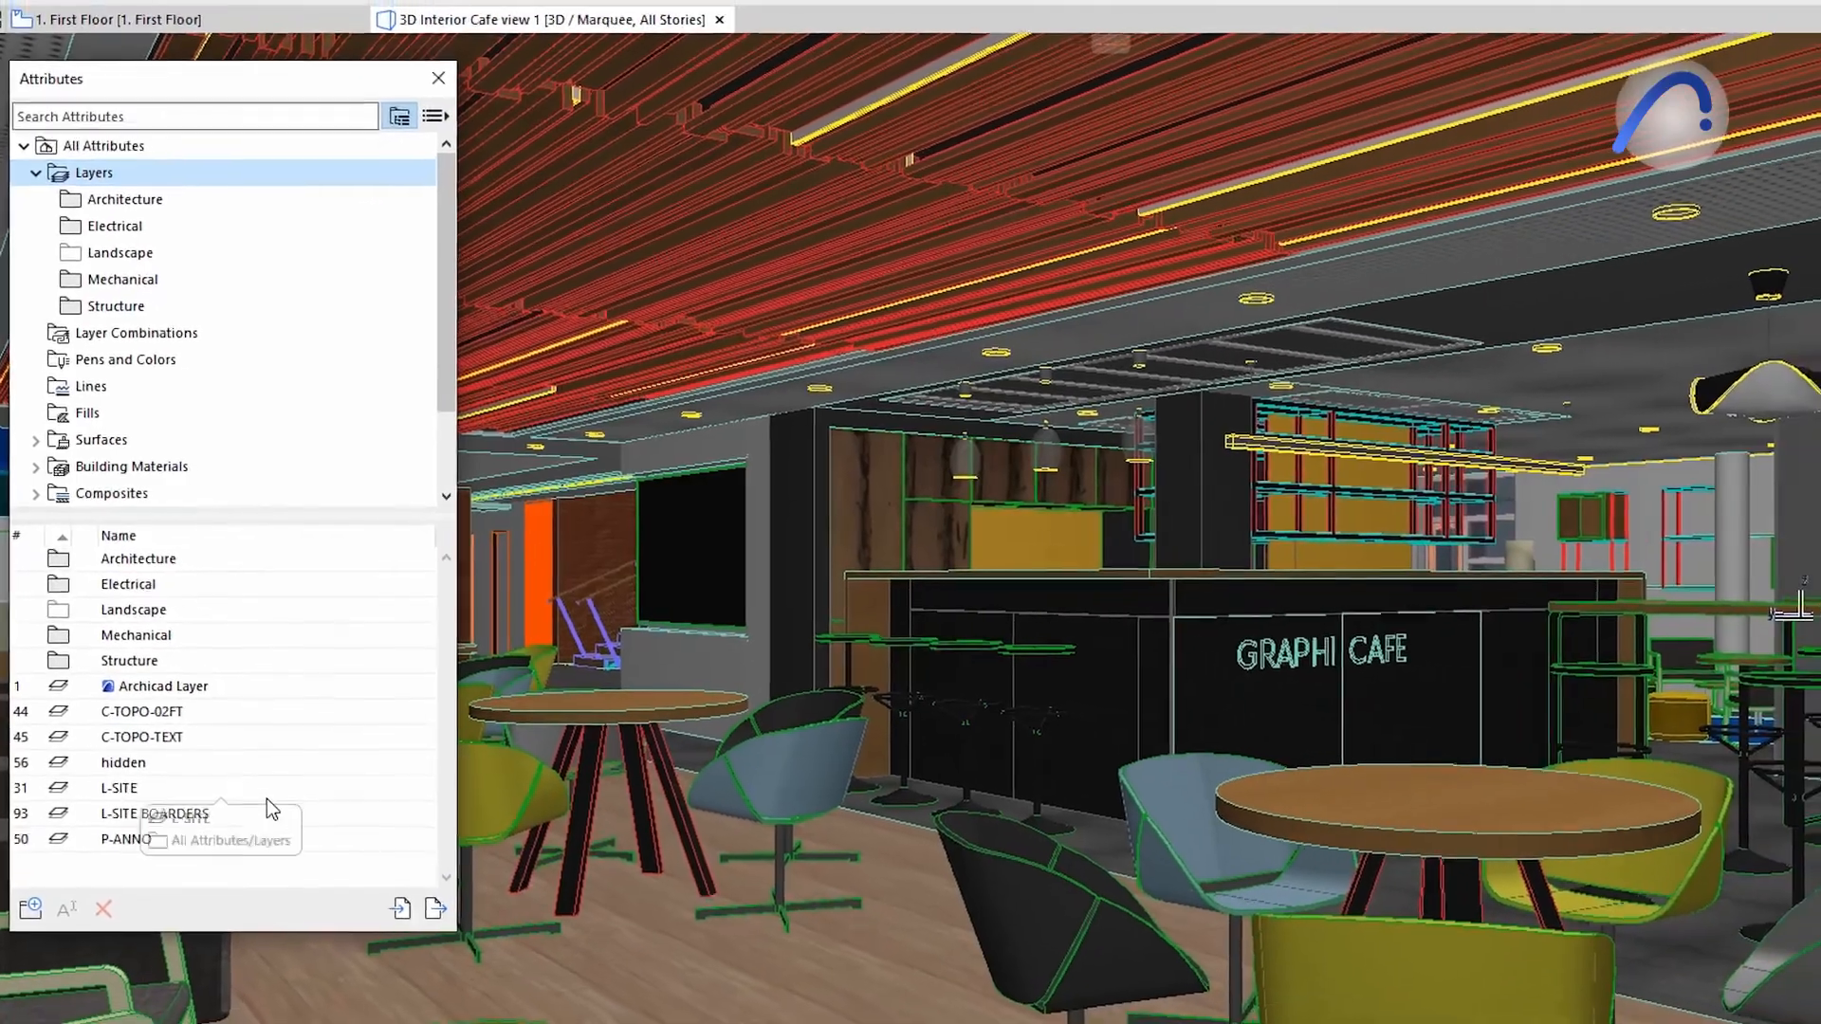
right_click(128, 796)
click(275, 799)
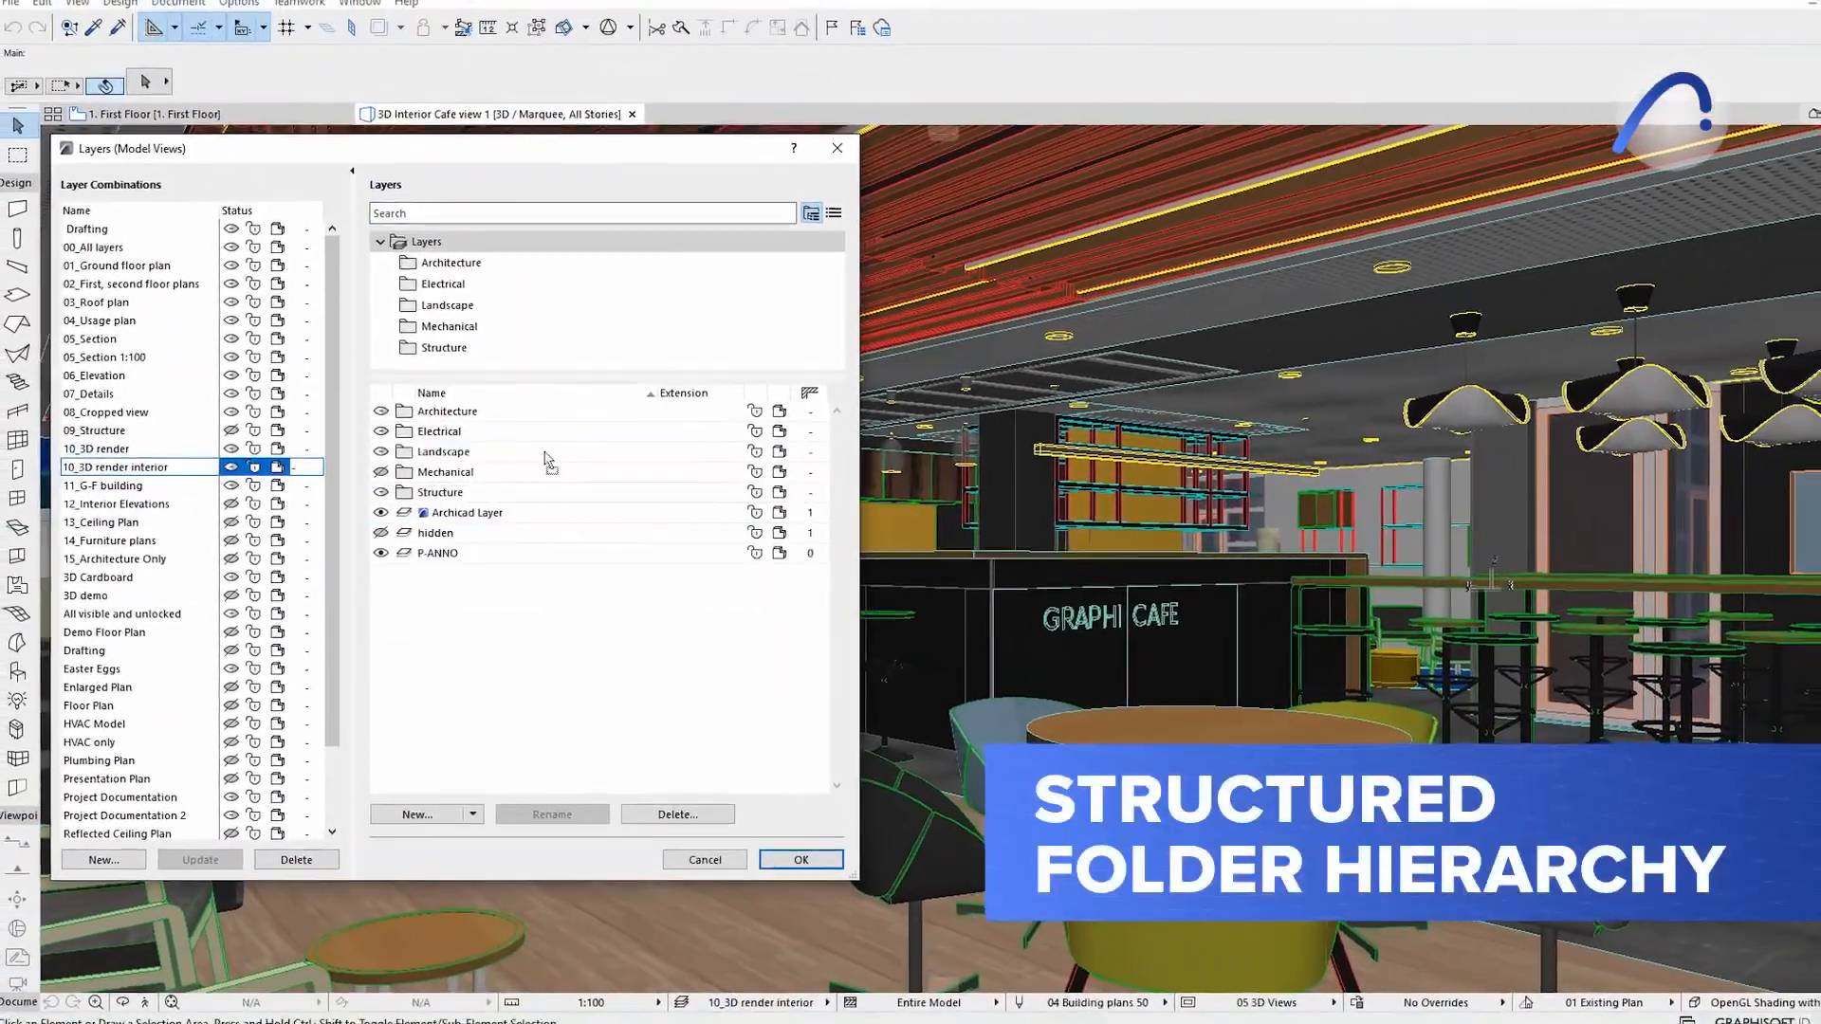
click(545, 322)
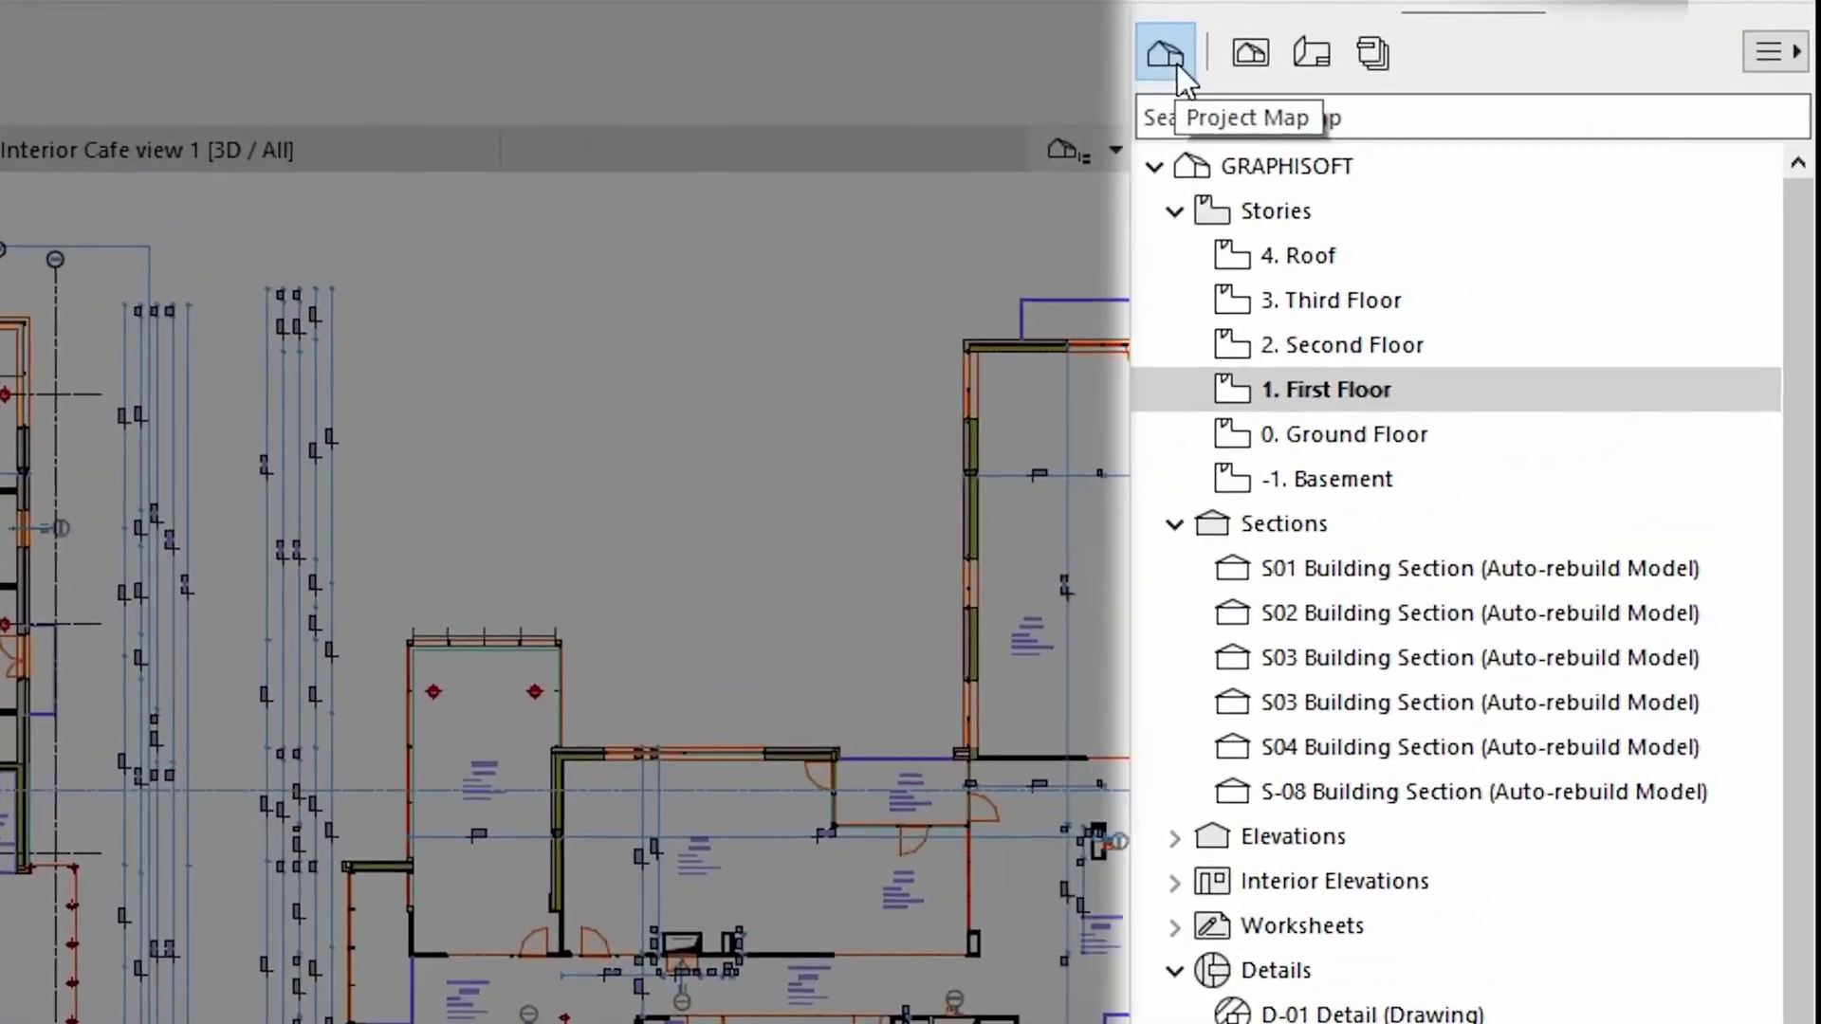
- Search the Navigator for 'detail' across the view map, layout book and publisher sets
click(1242, 54)
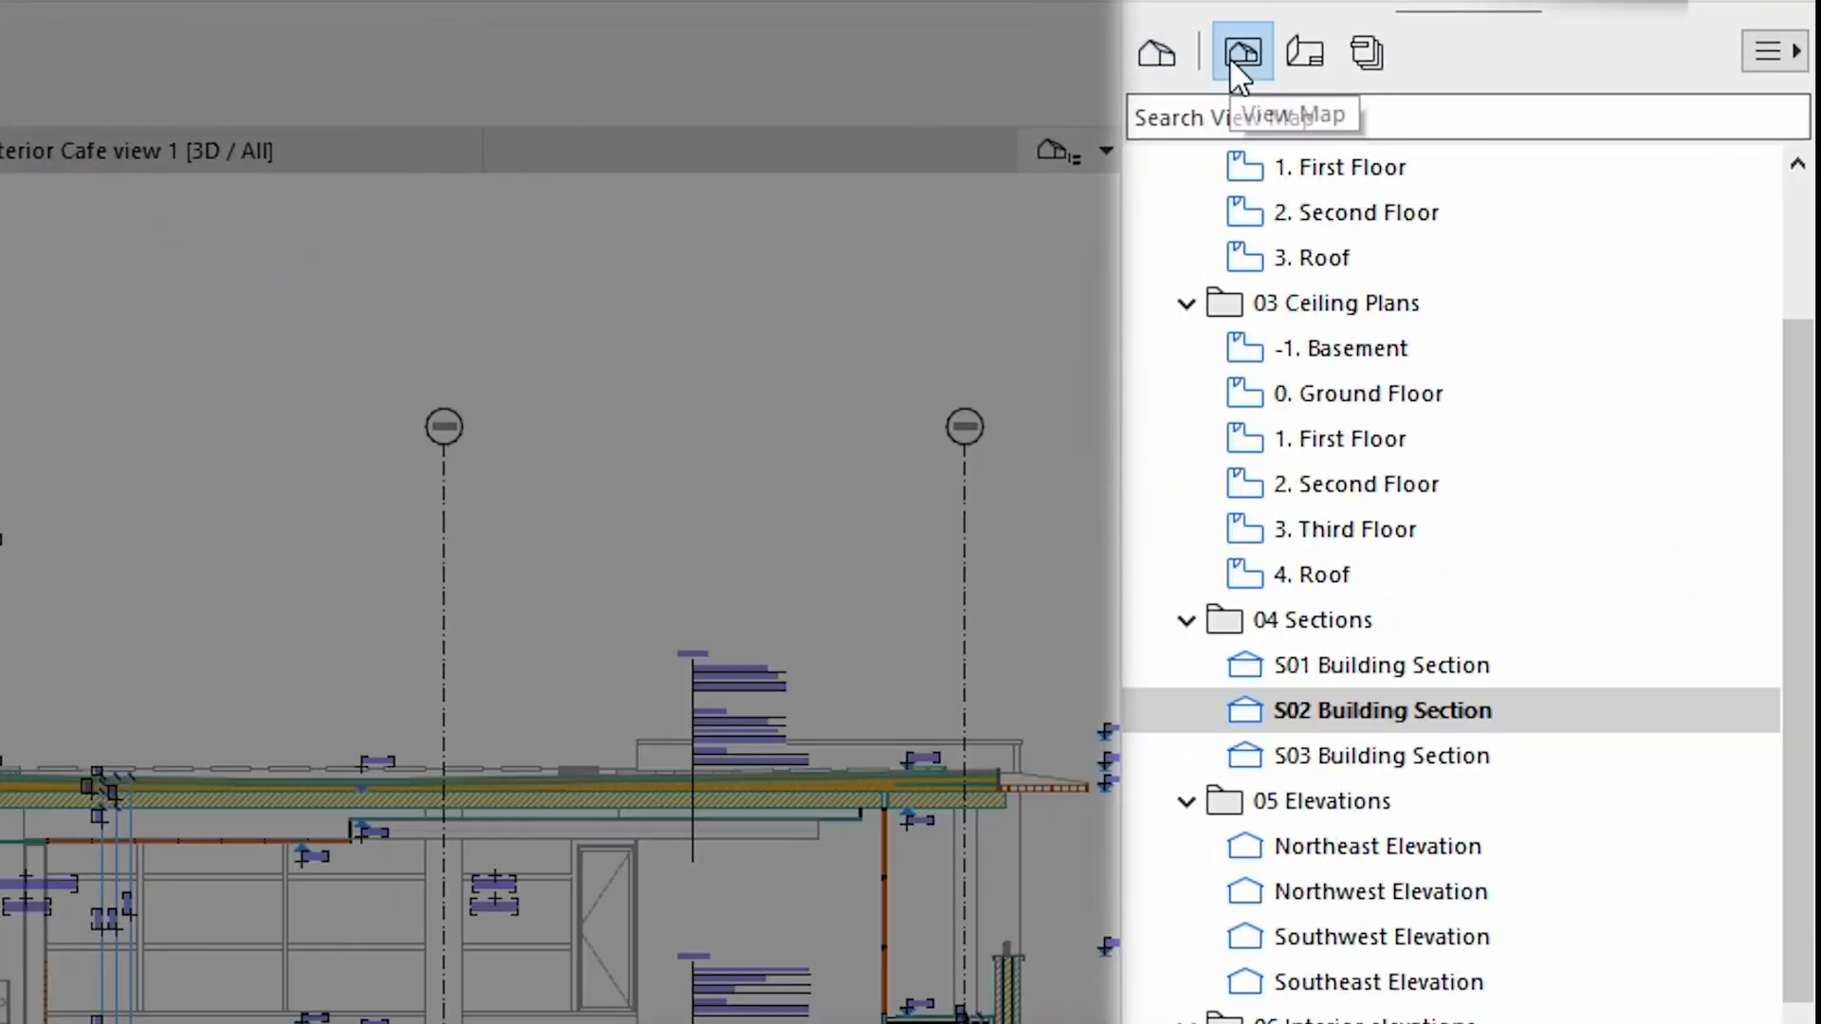
click(1304, 55)
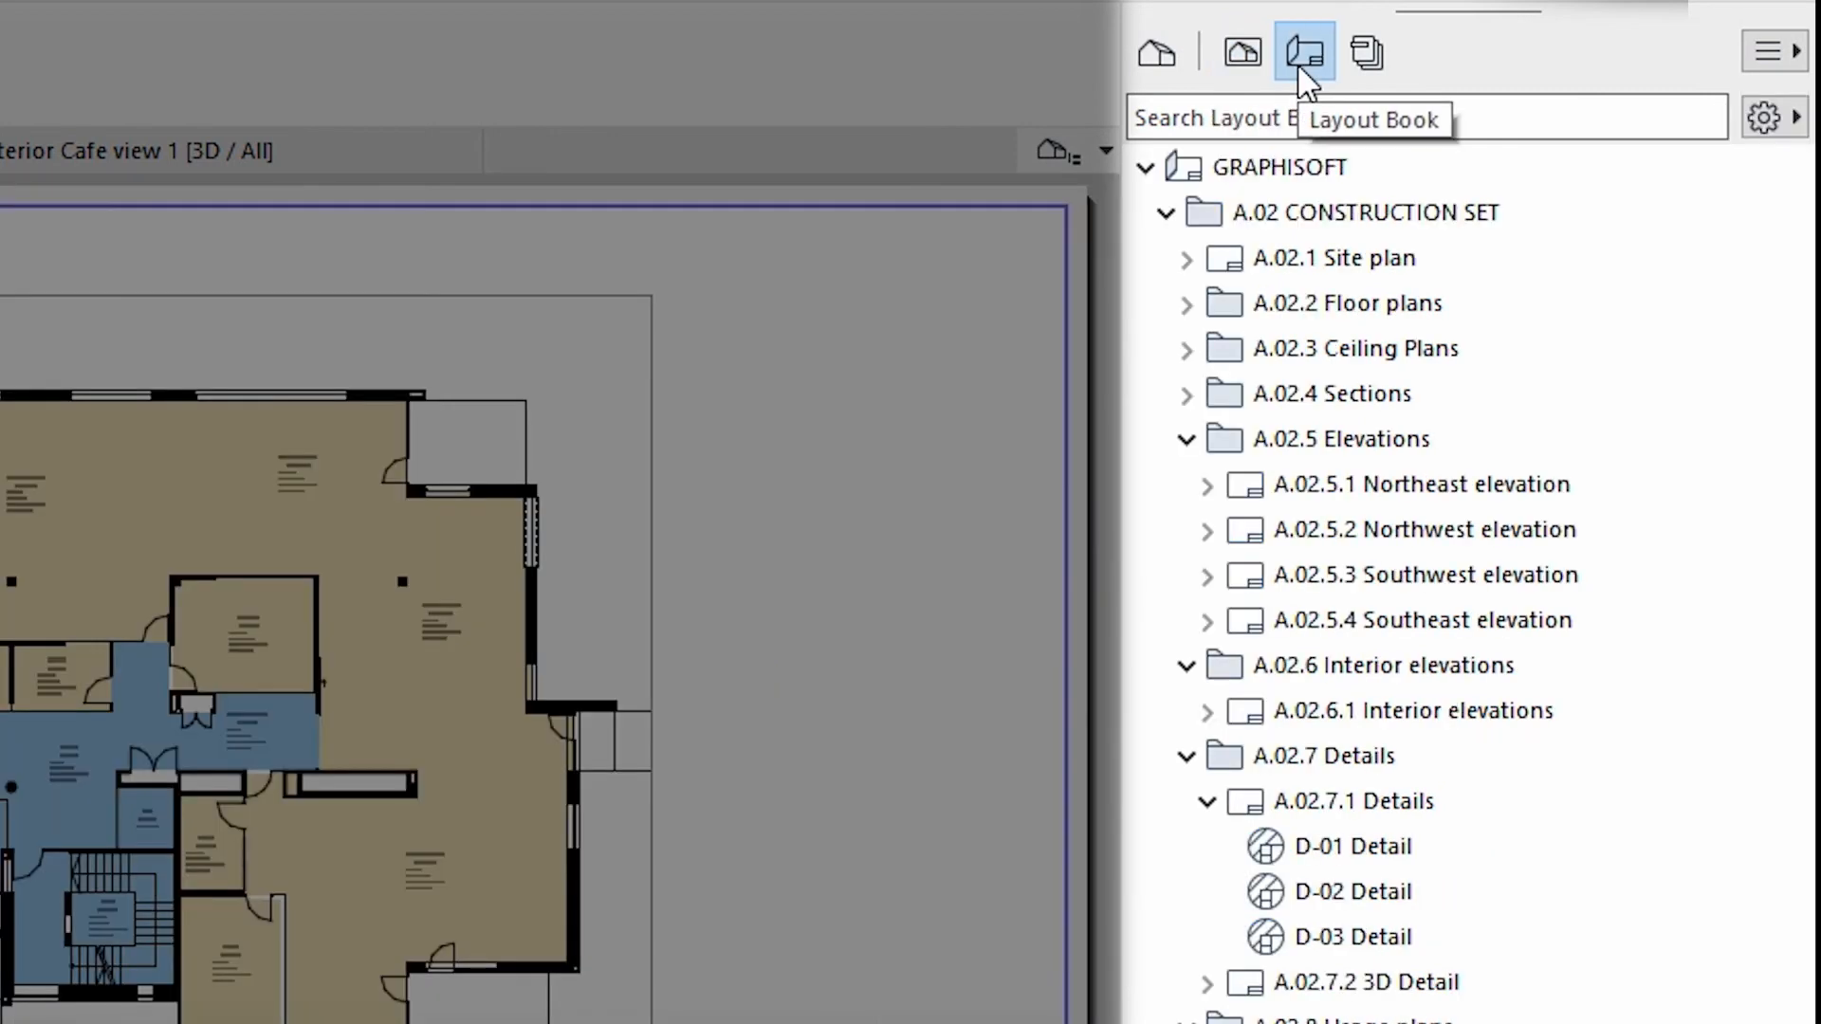
click(1365, 54)
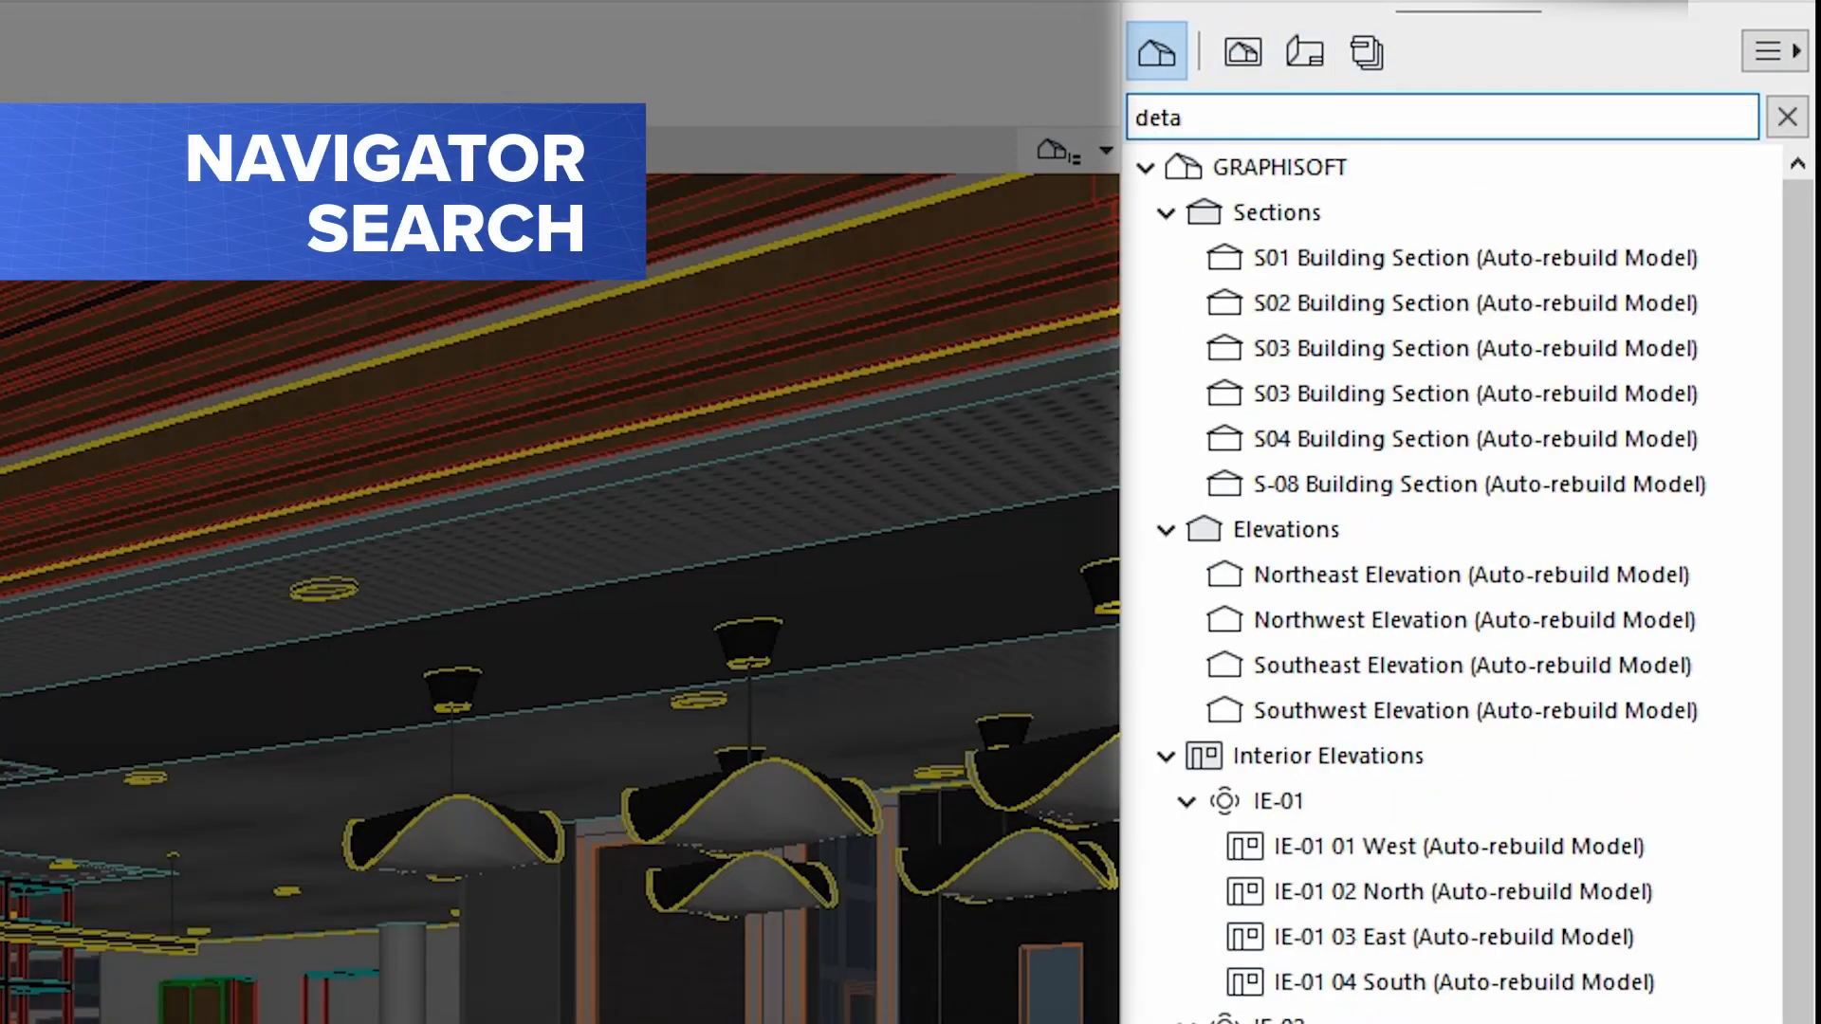
text(il)
click(1241, 53)
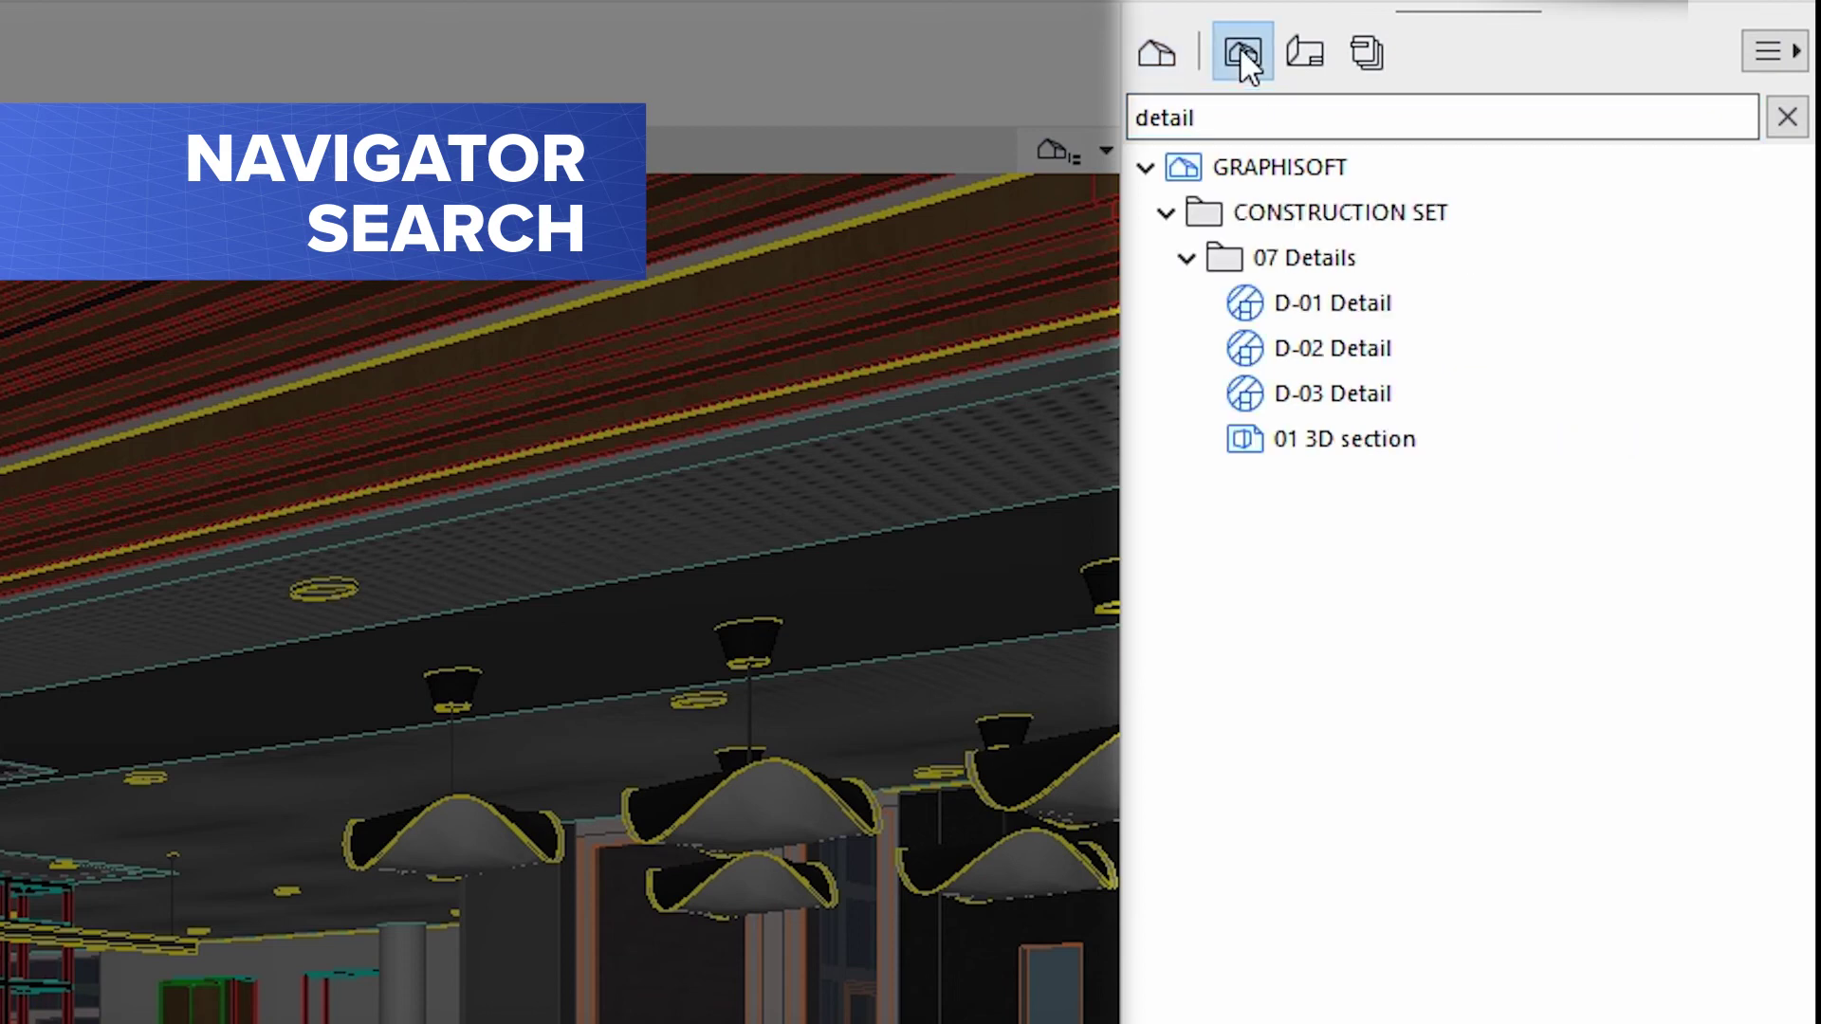
click(1301, 64)
click(1364, 52)
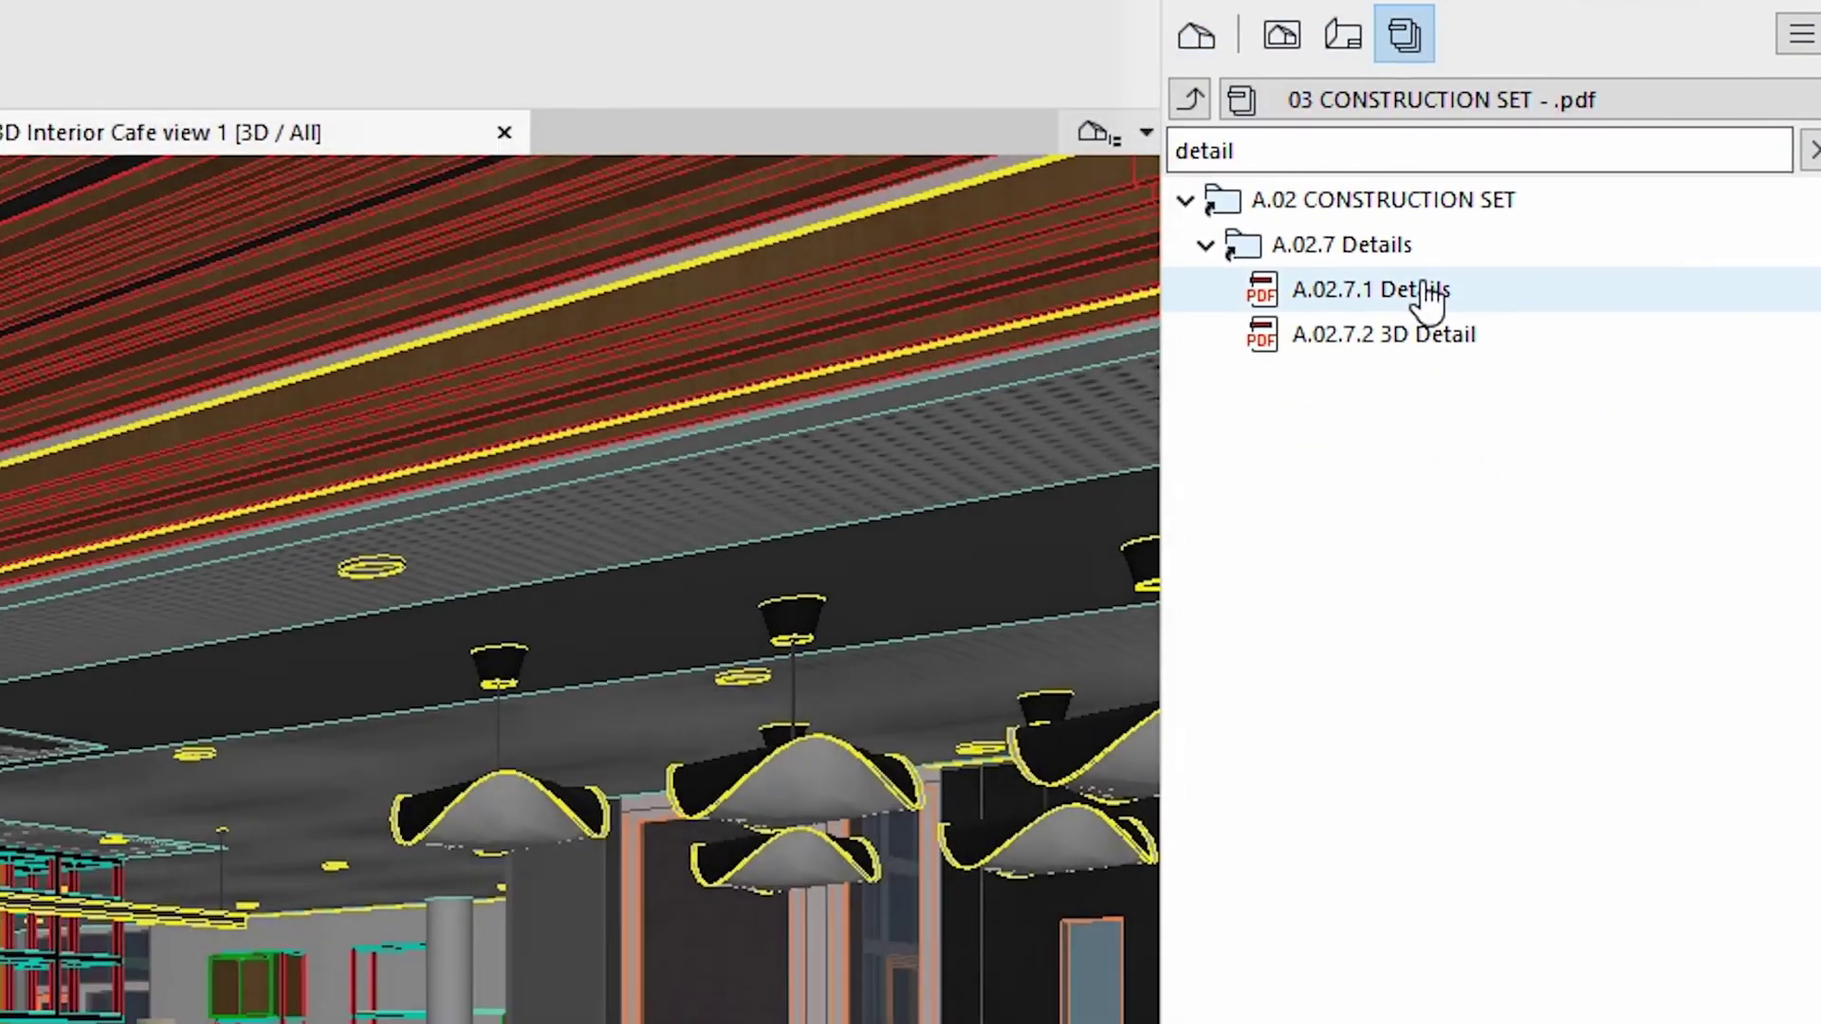
- Open the A.02.7.1 Details layout from the Publisher Sets results
click(1550, 177)
double_click(1550, 177)
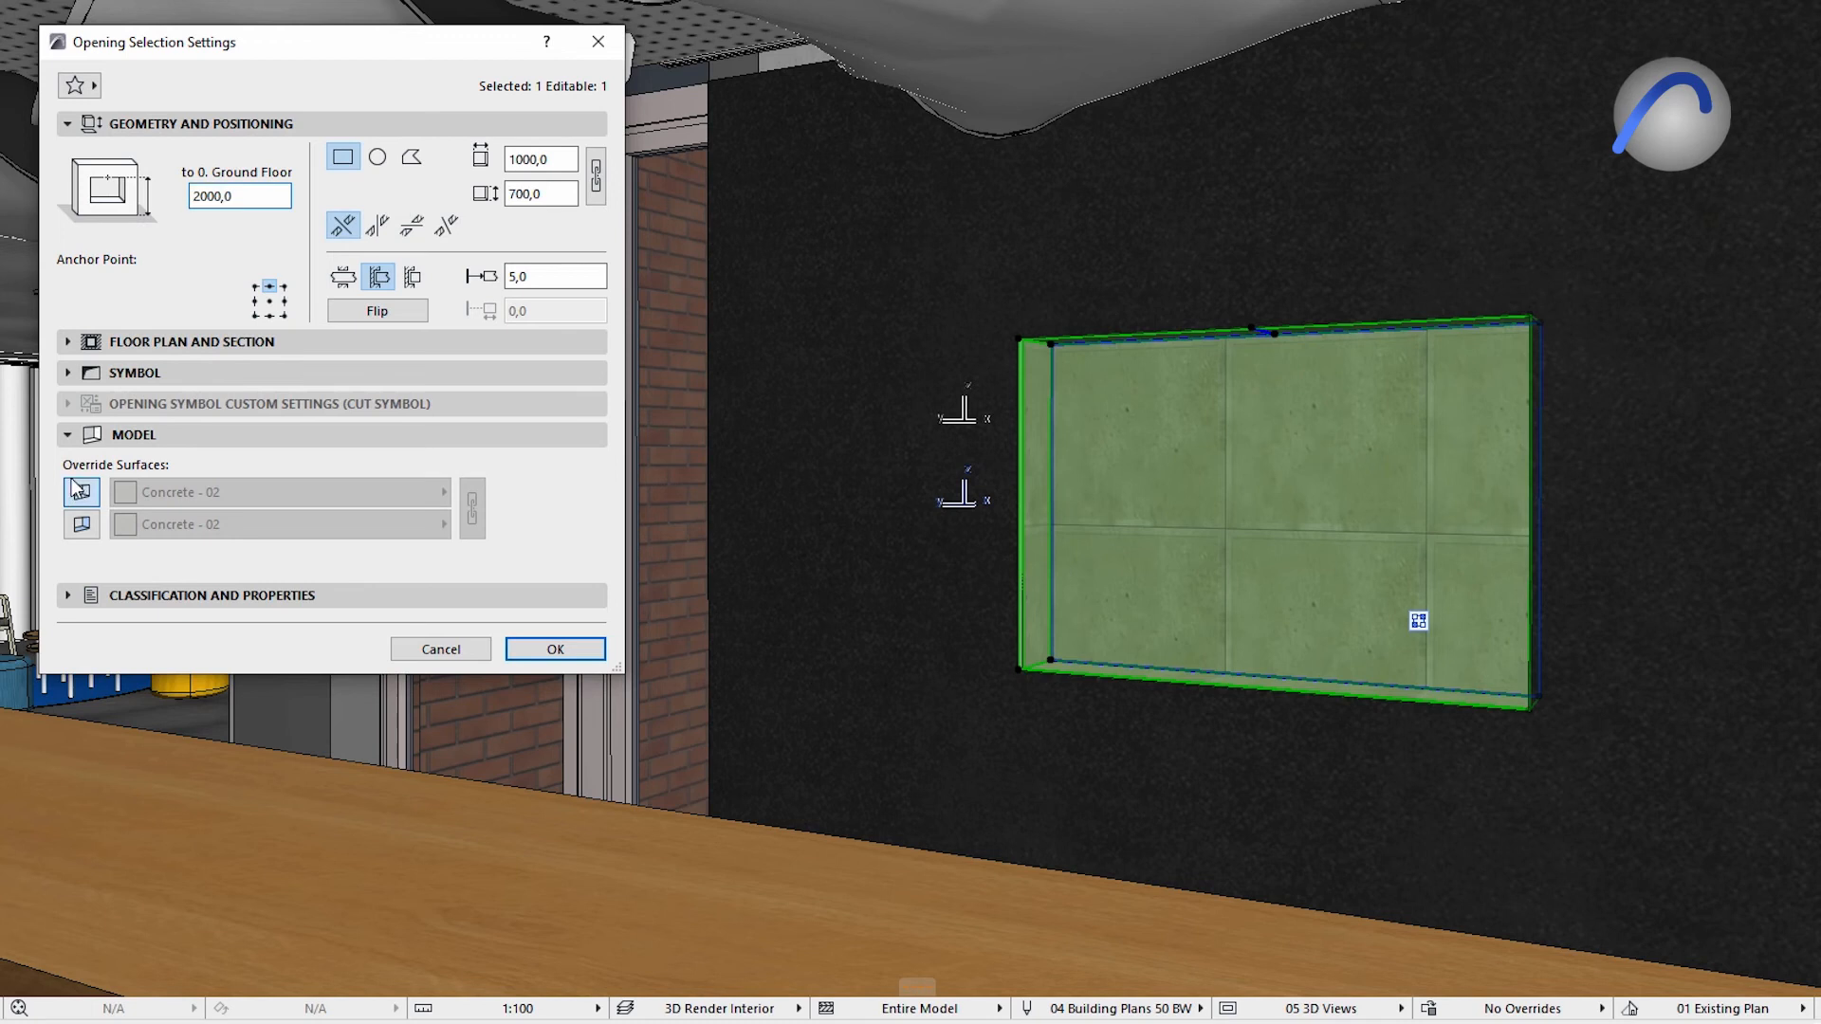
- Override the opening's end surface to Metal - Gold and extrusion surface to Paint - Titanium White
click(443, 493)
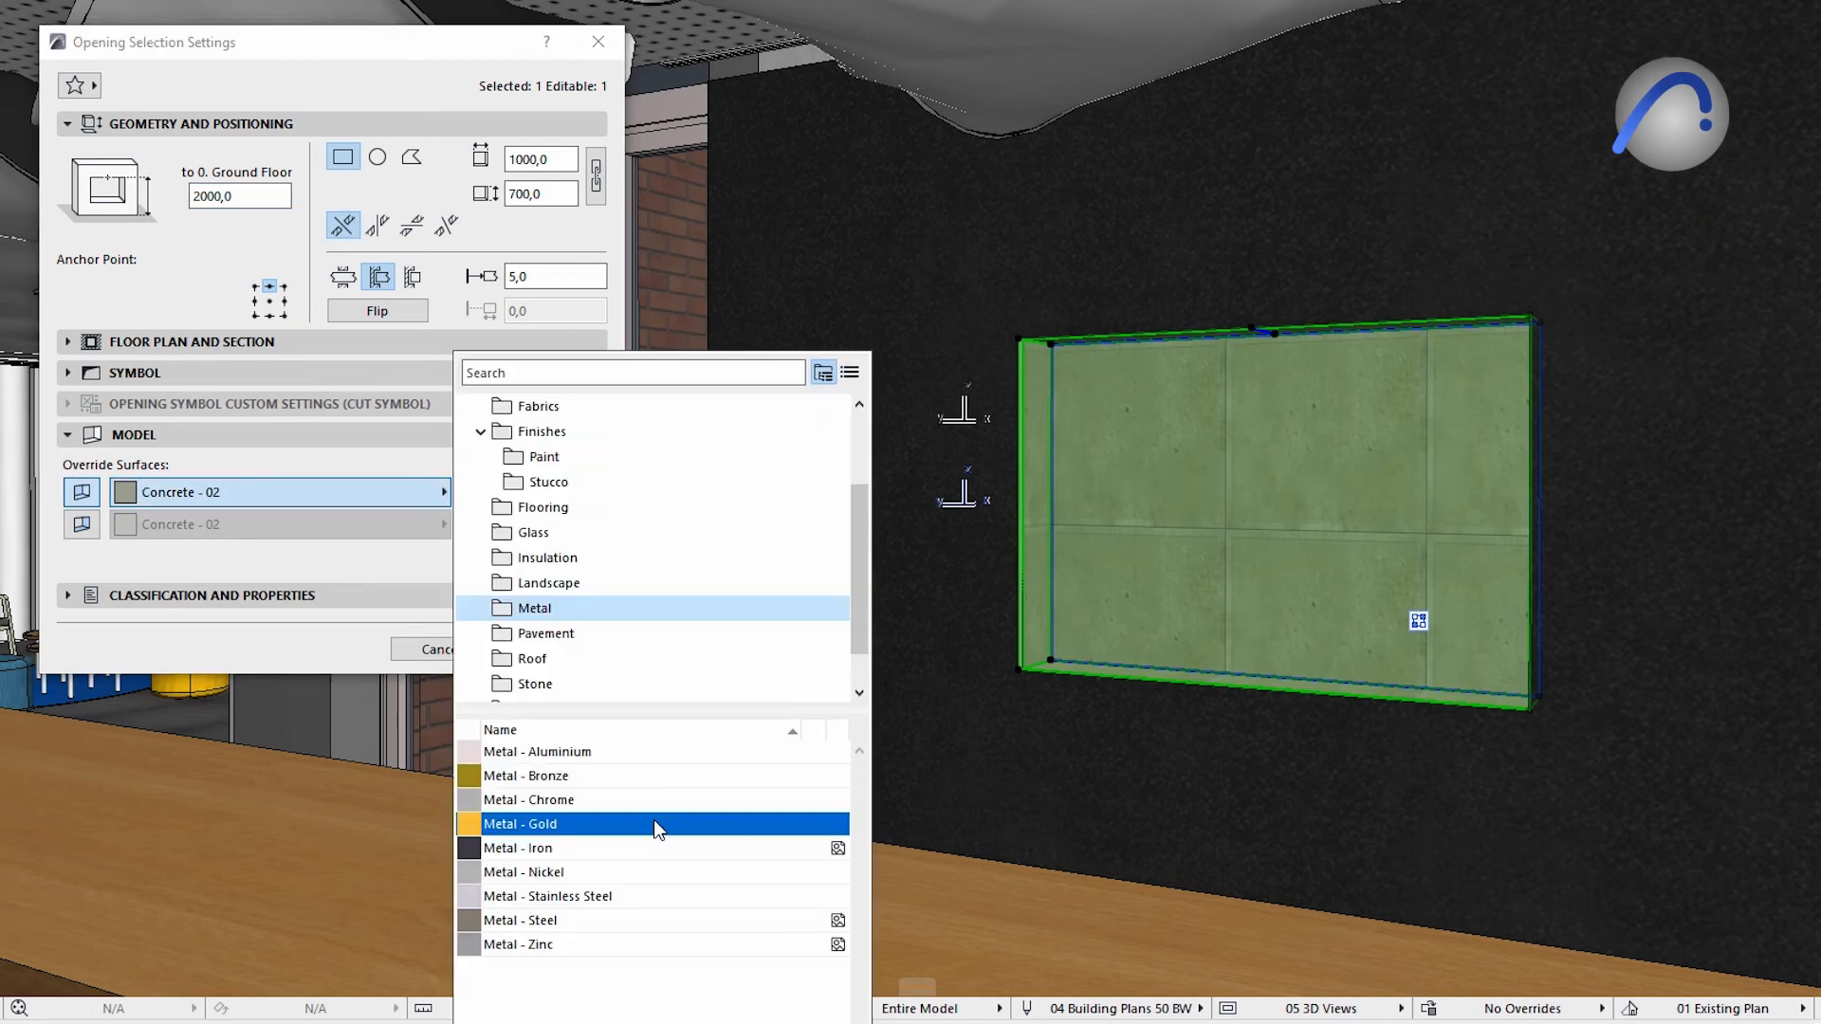
click(652, 819)
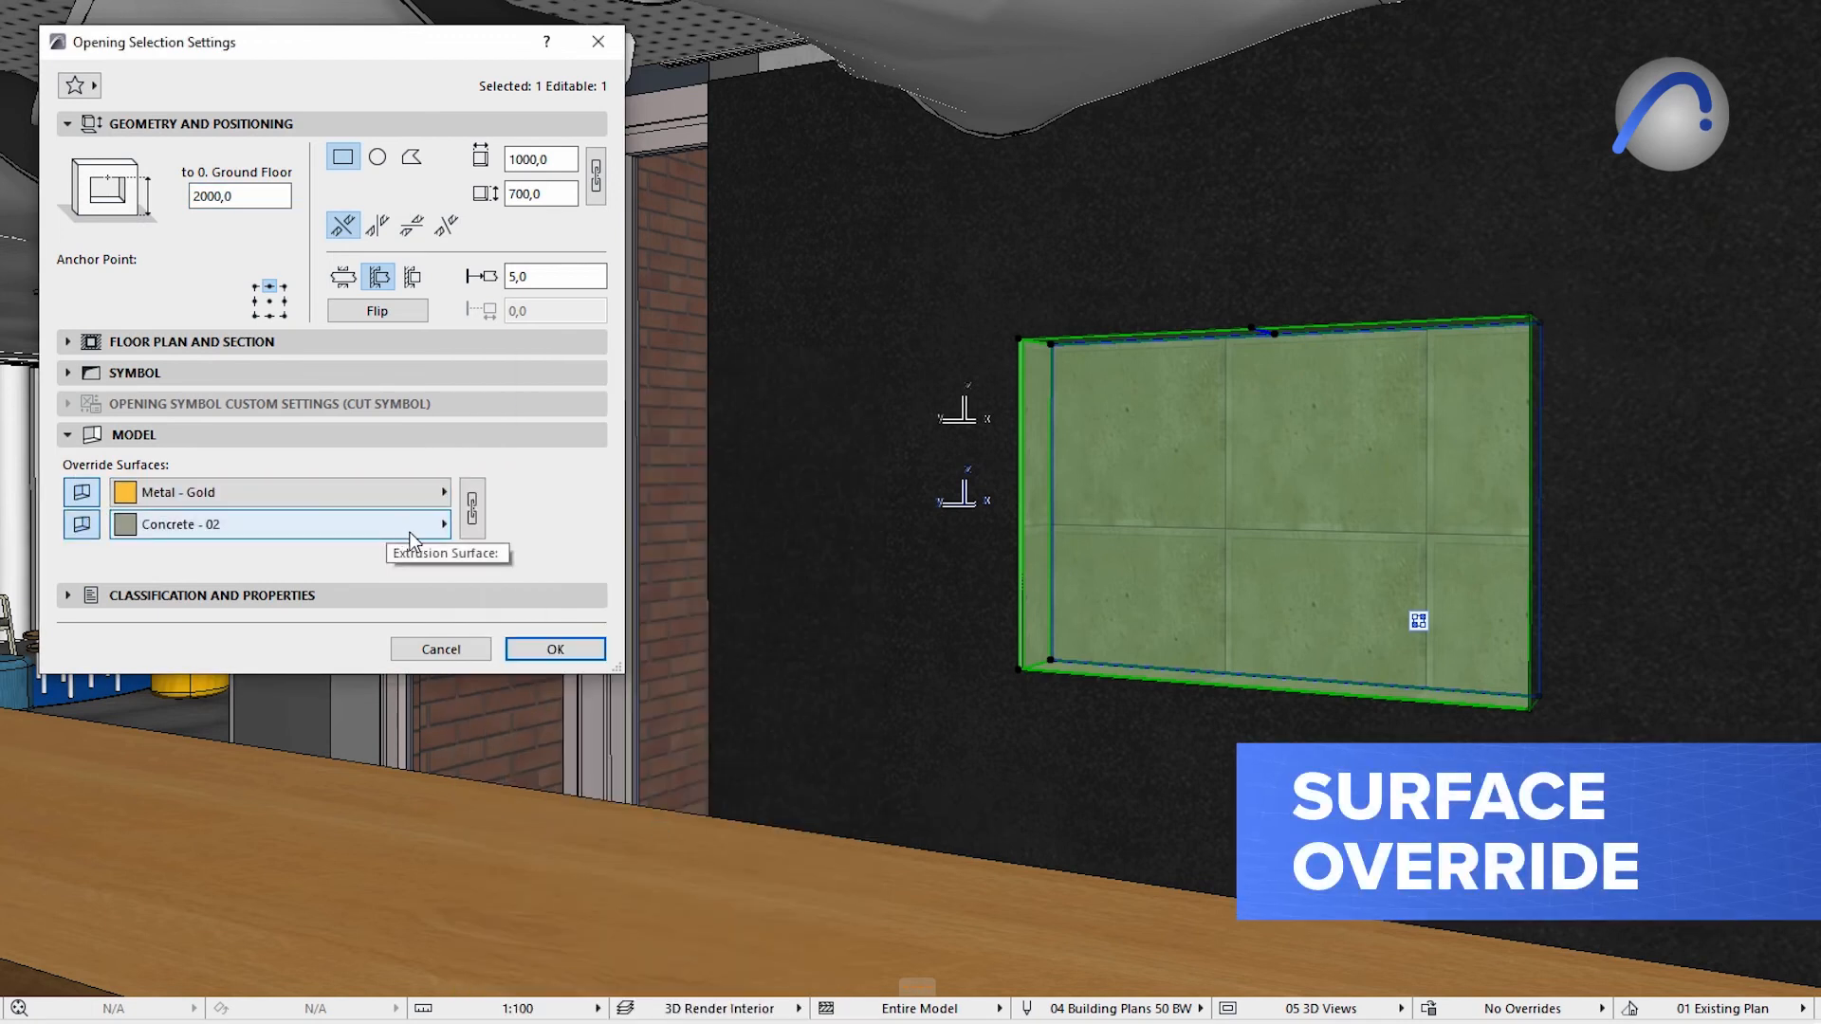
click(401, 528)
click(706, 993)
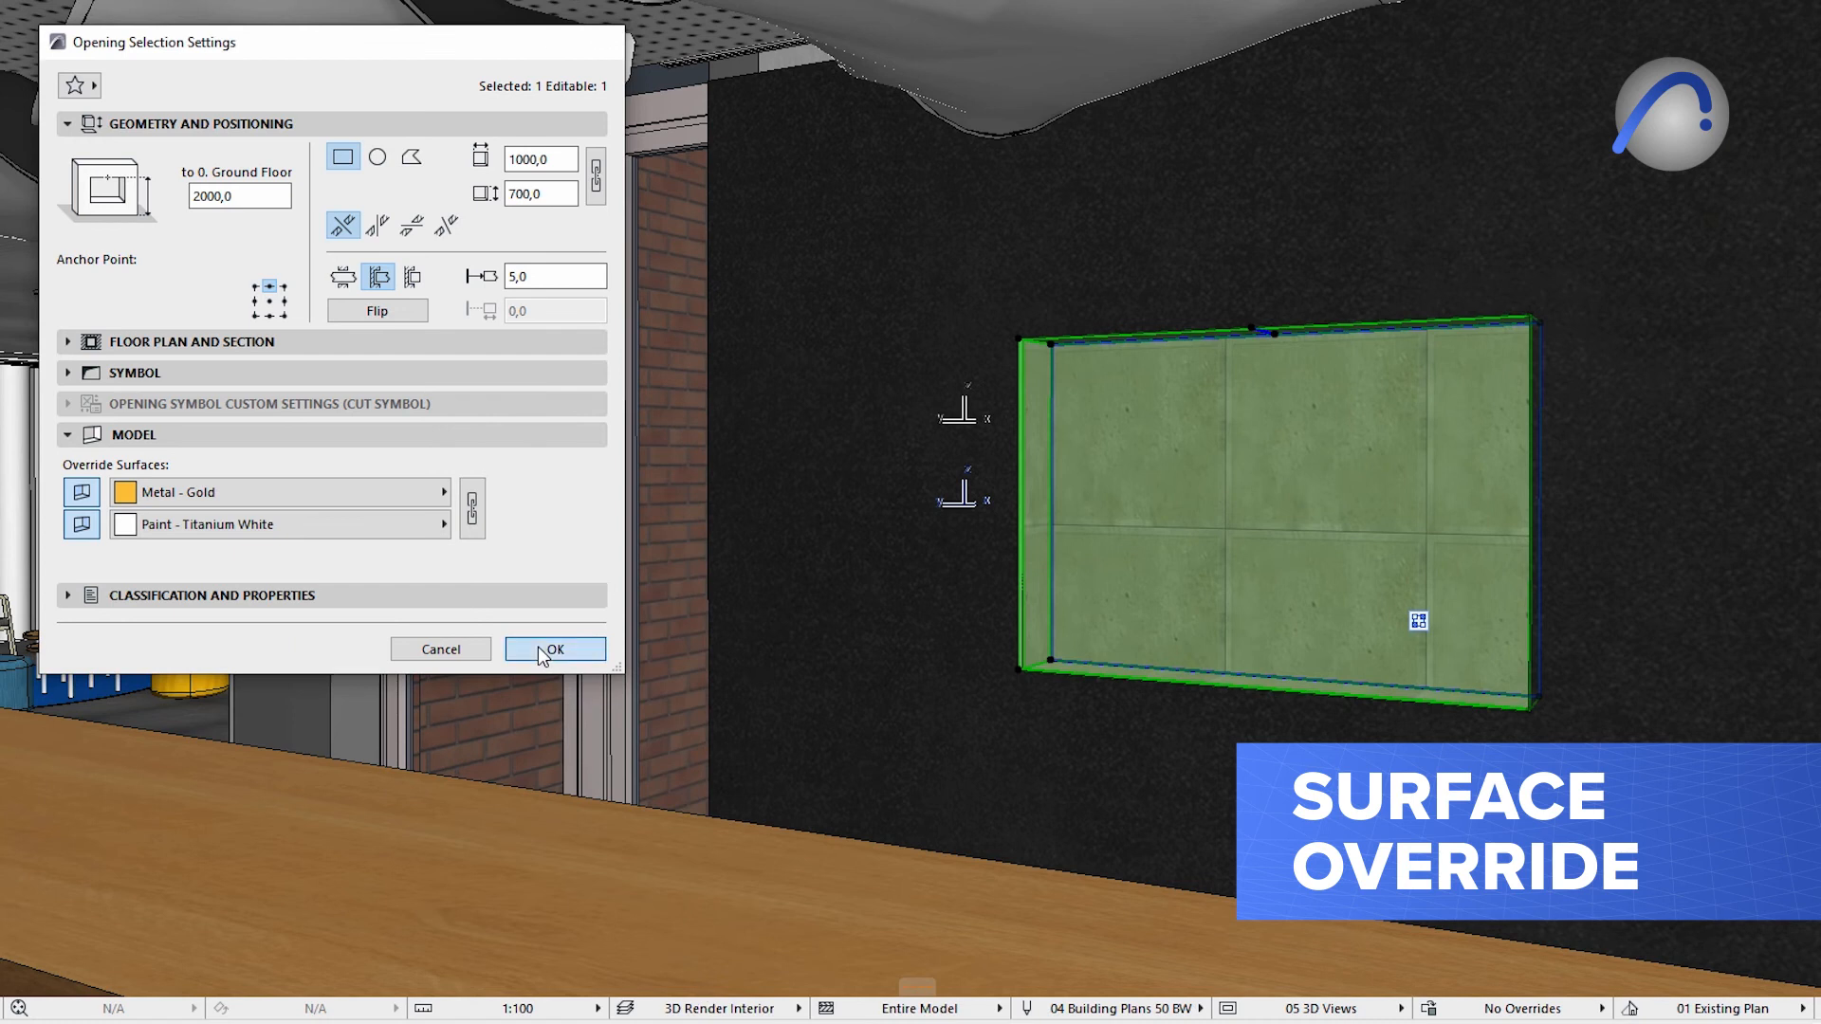
click(547, 654)
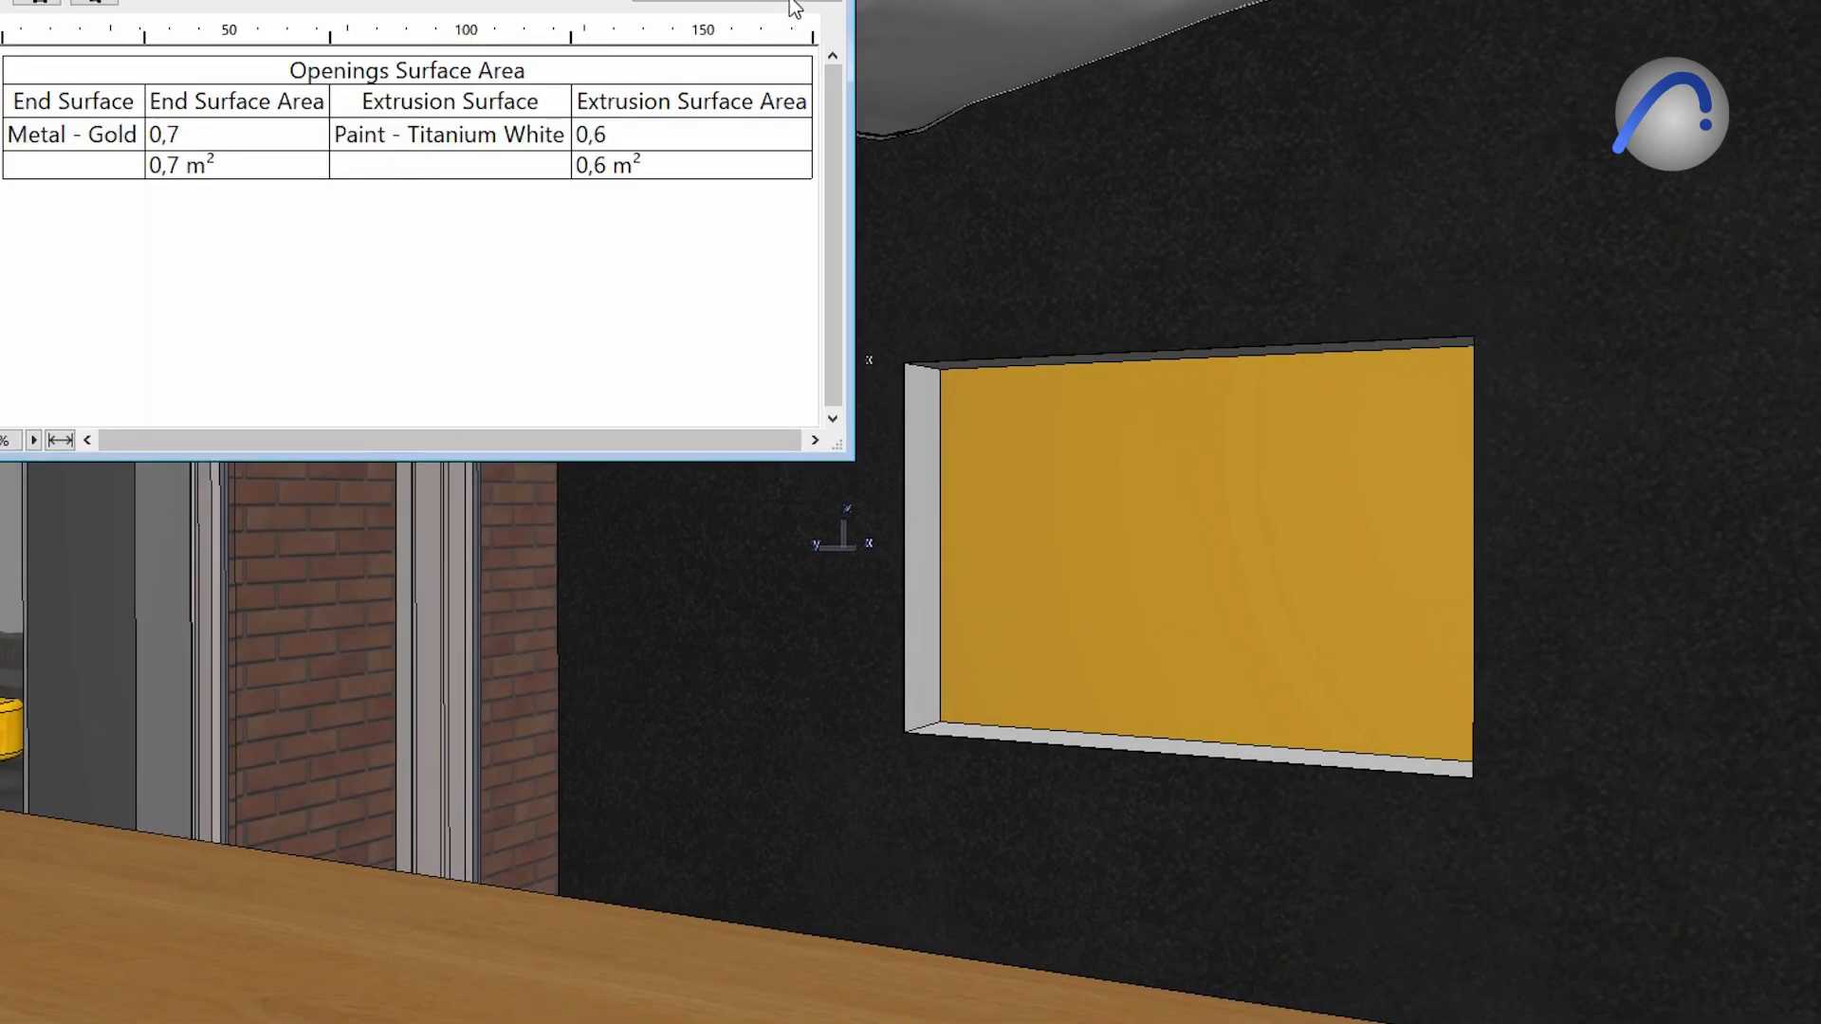
- Add surface fields to the openings schedule through Scheme Settings
click(928, 168)
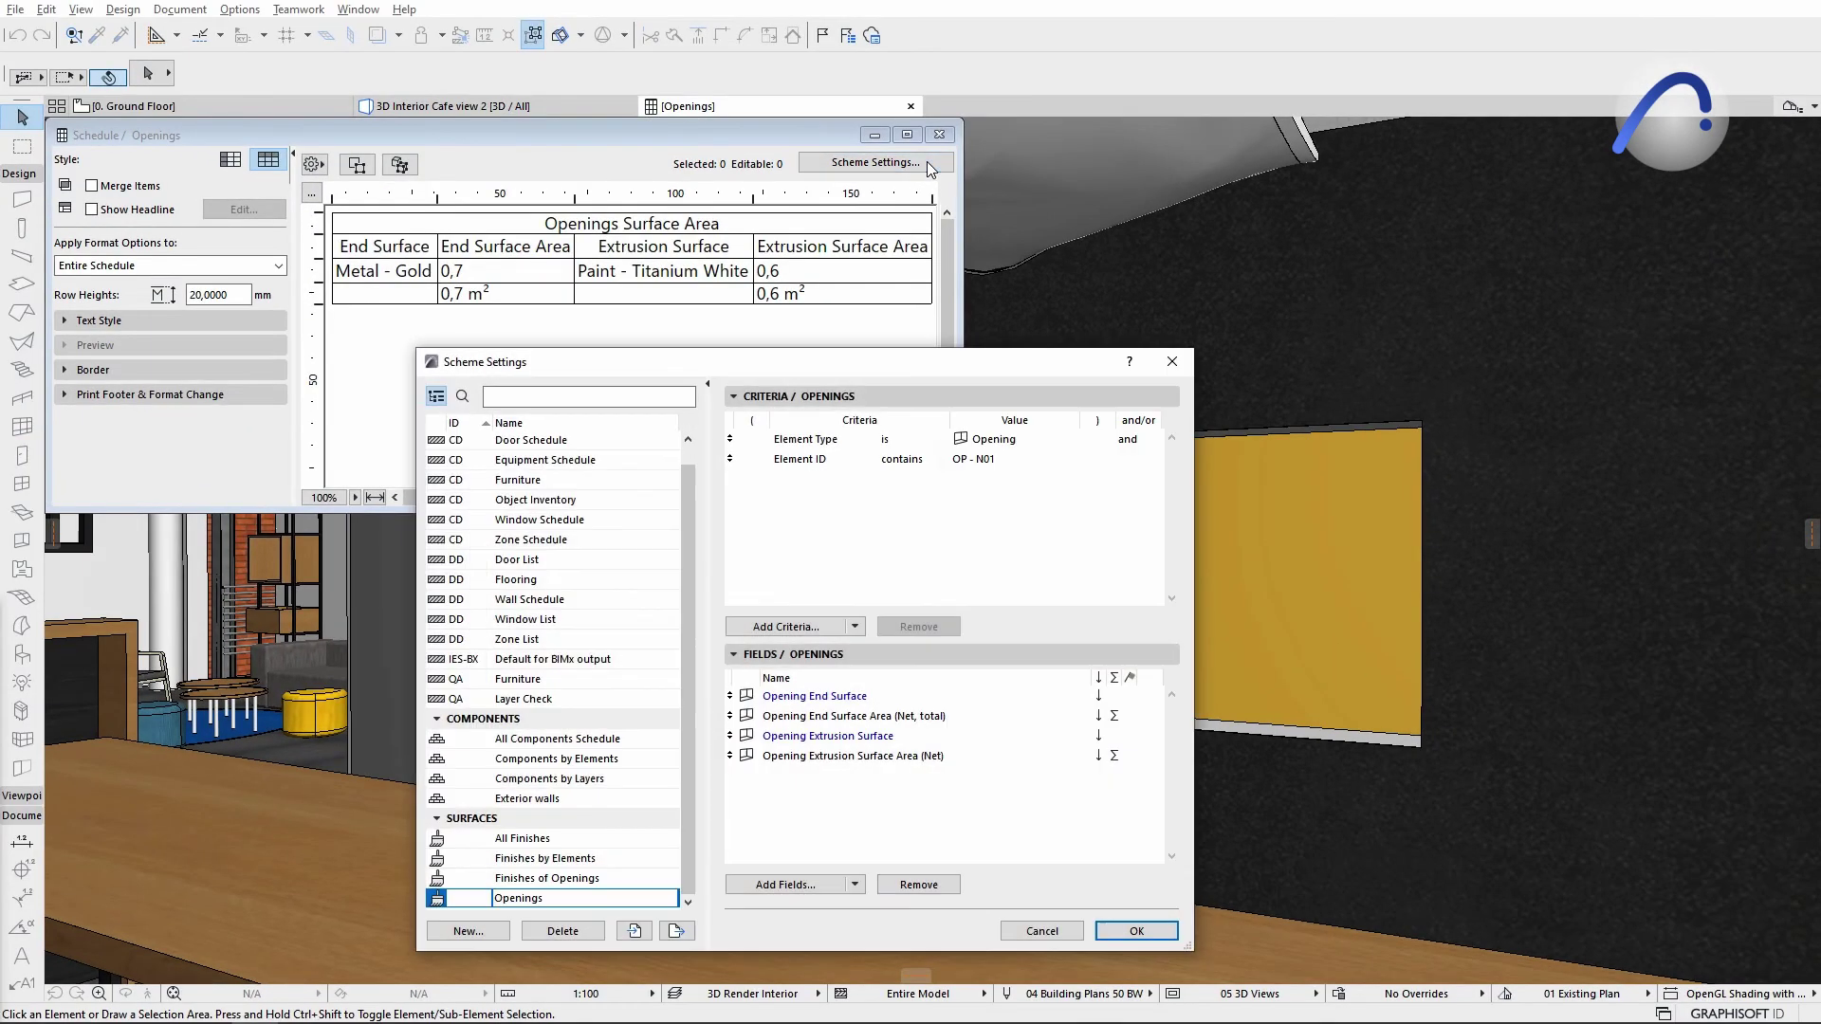
click(833, 889)
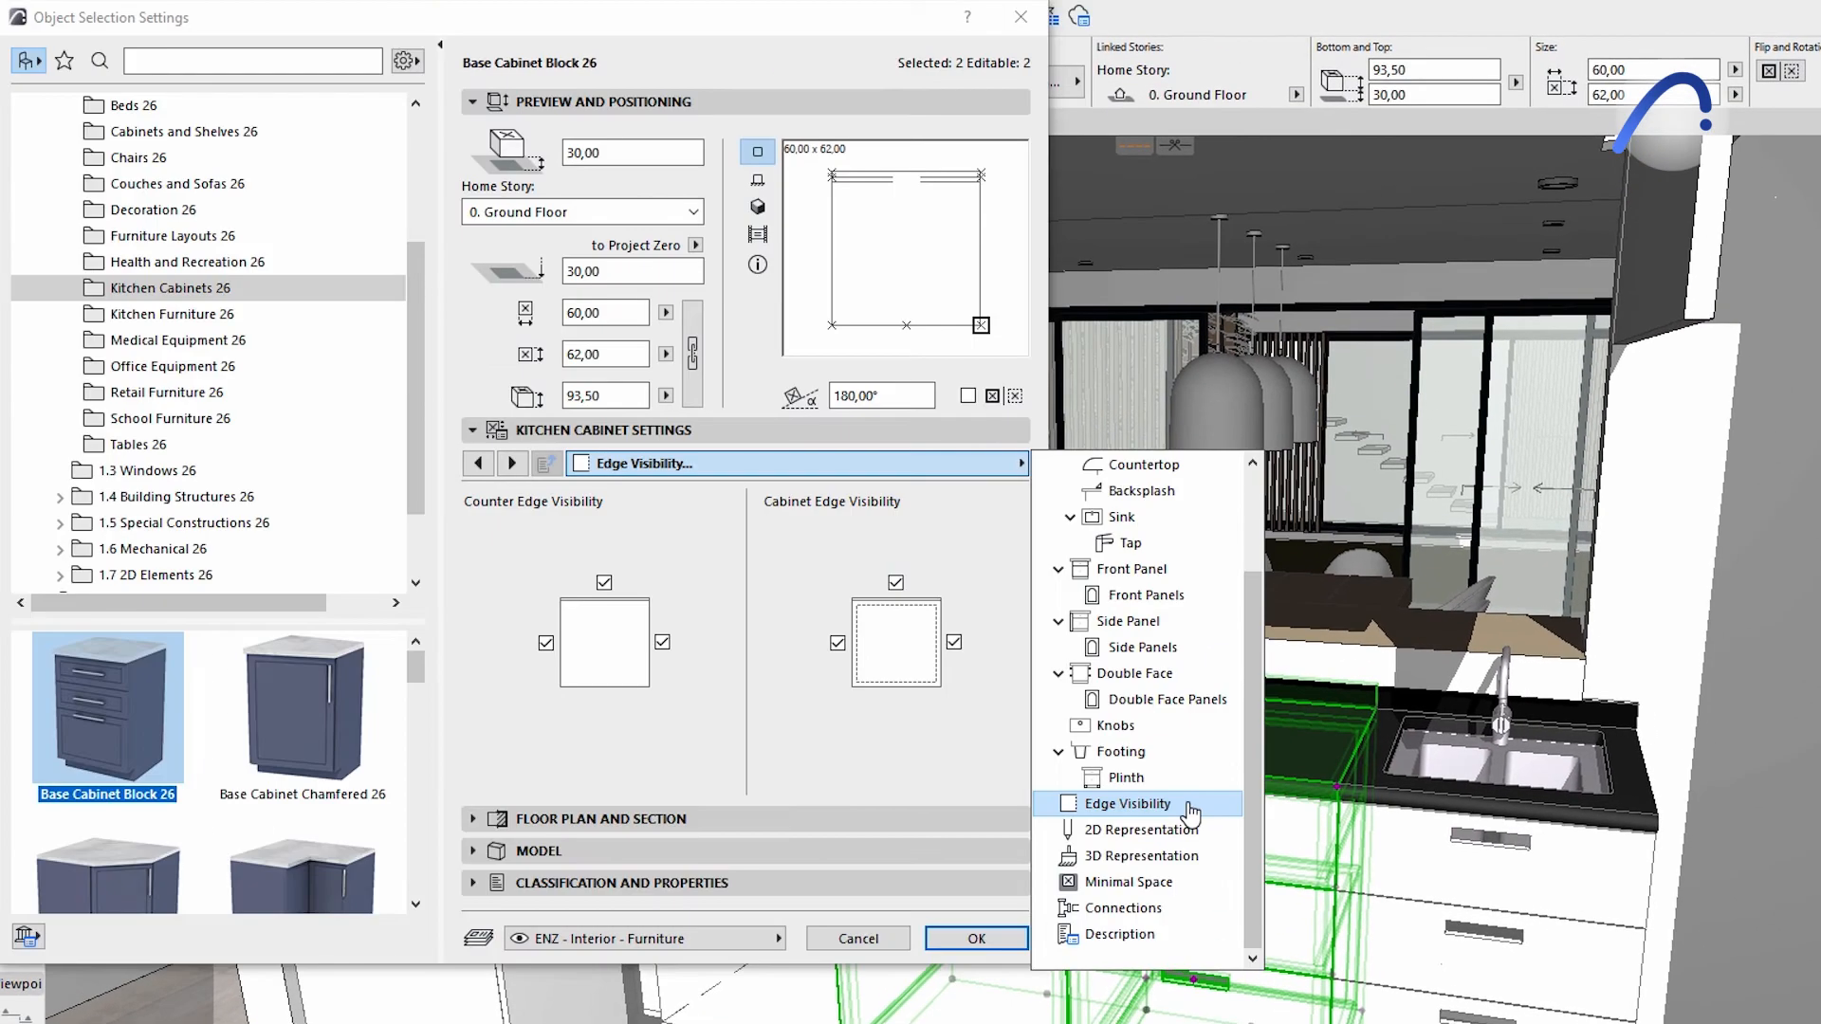
- In the cabinet's 2D Representation, enable the opening symbol with Drawer 2 front panel
click(1192, 806)
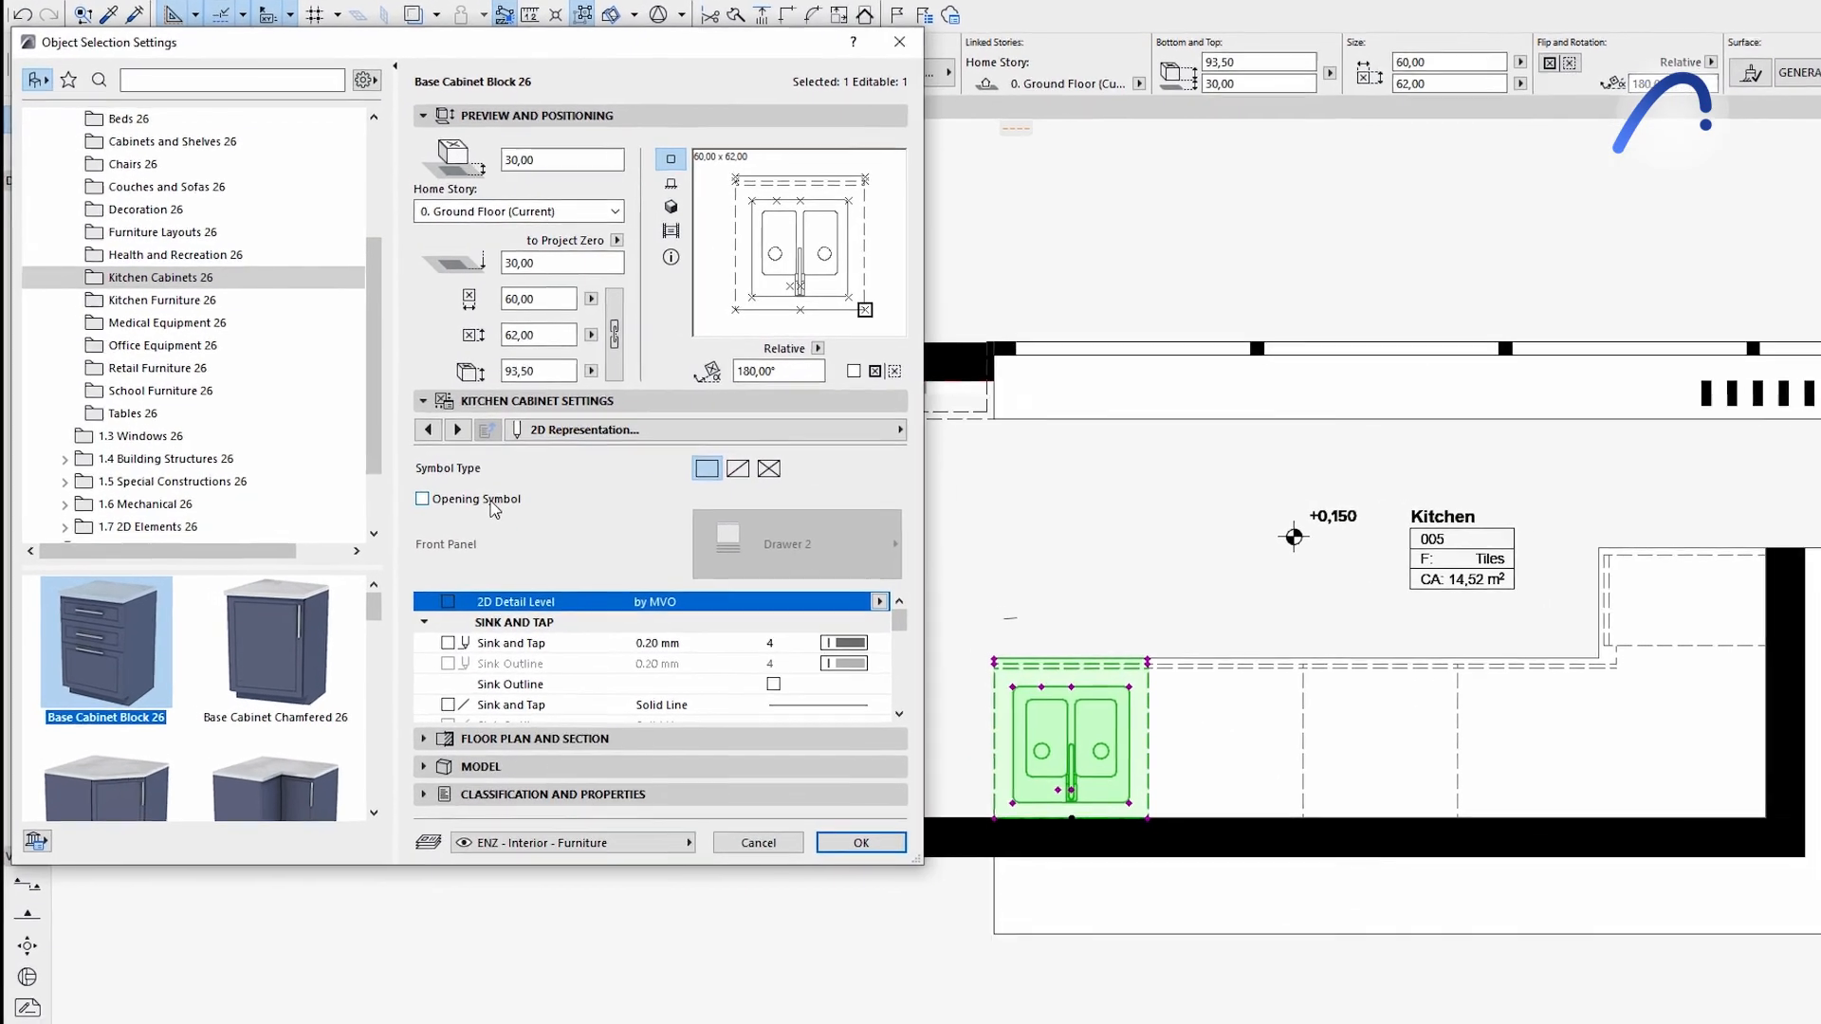
click(423, 499)
click(797, 544)
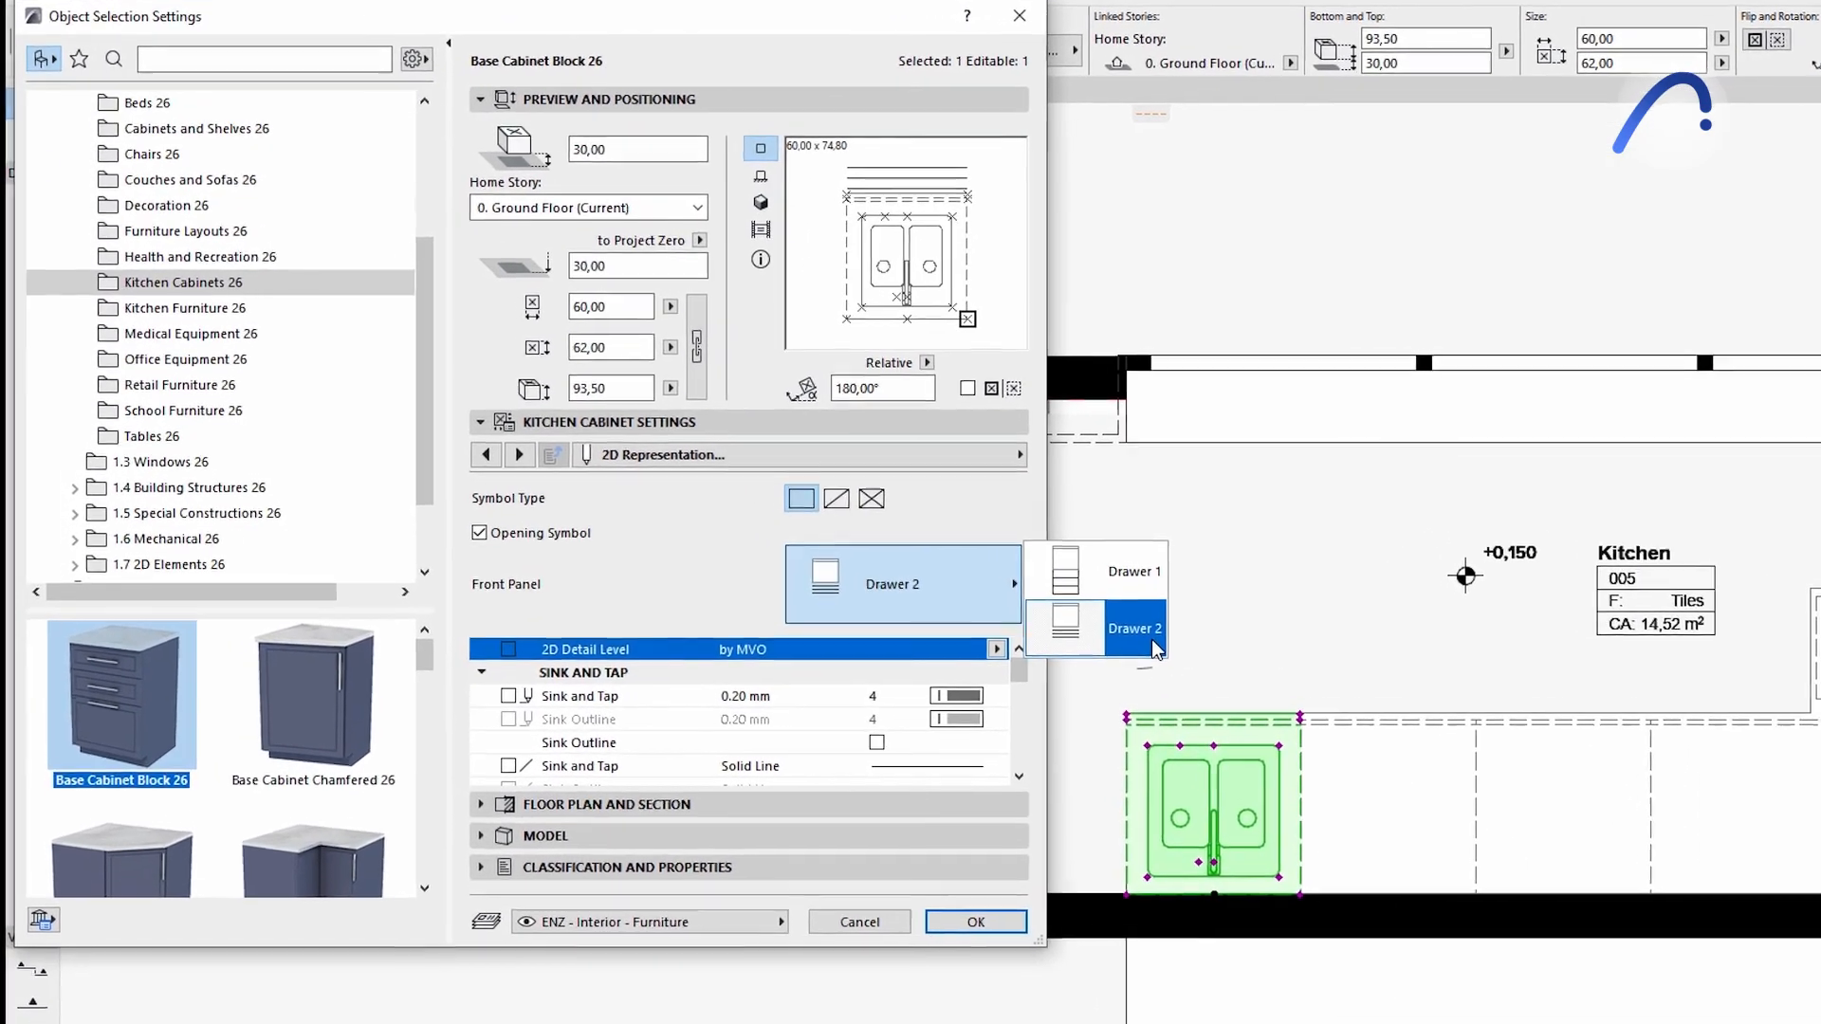
click(1135, 629)
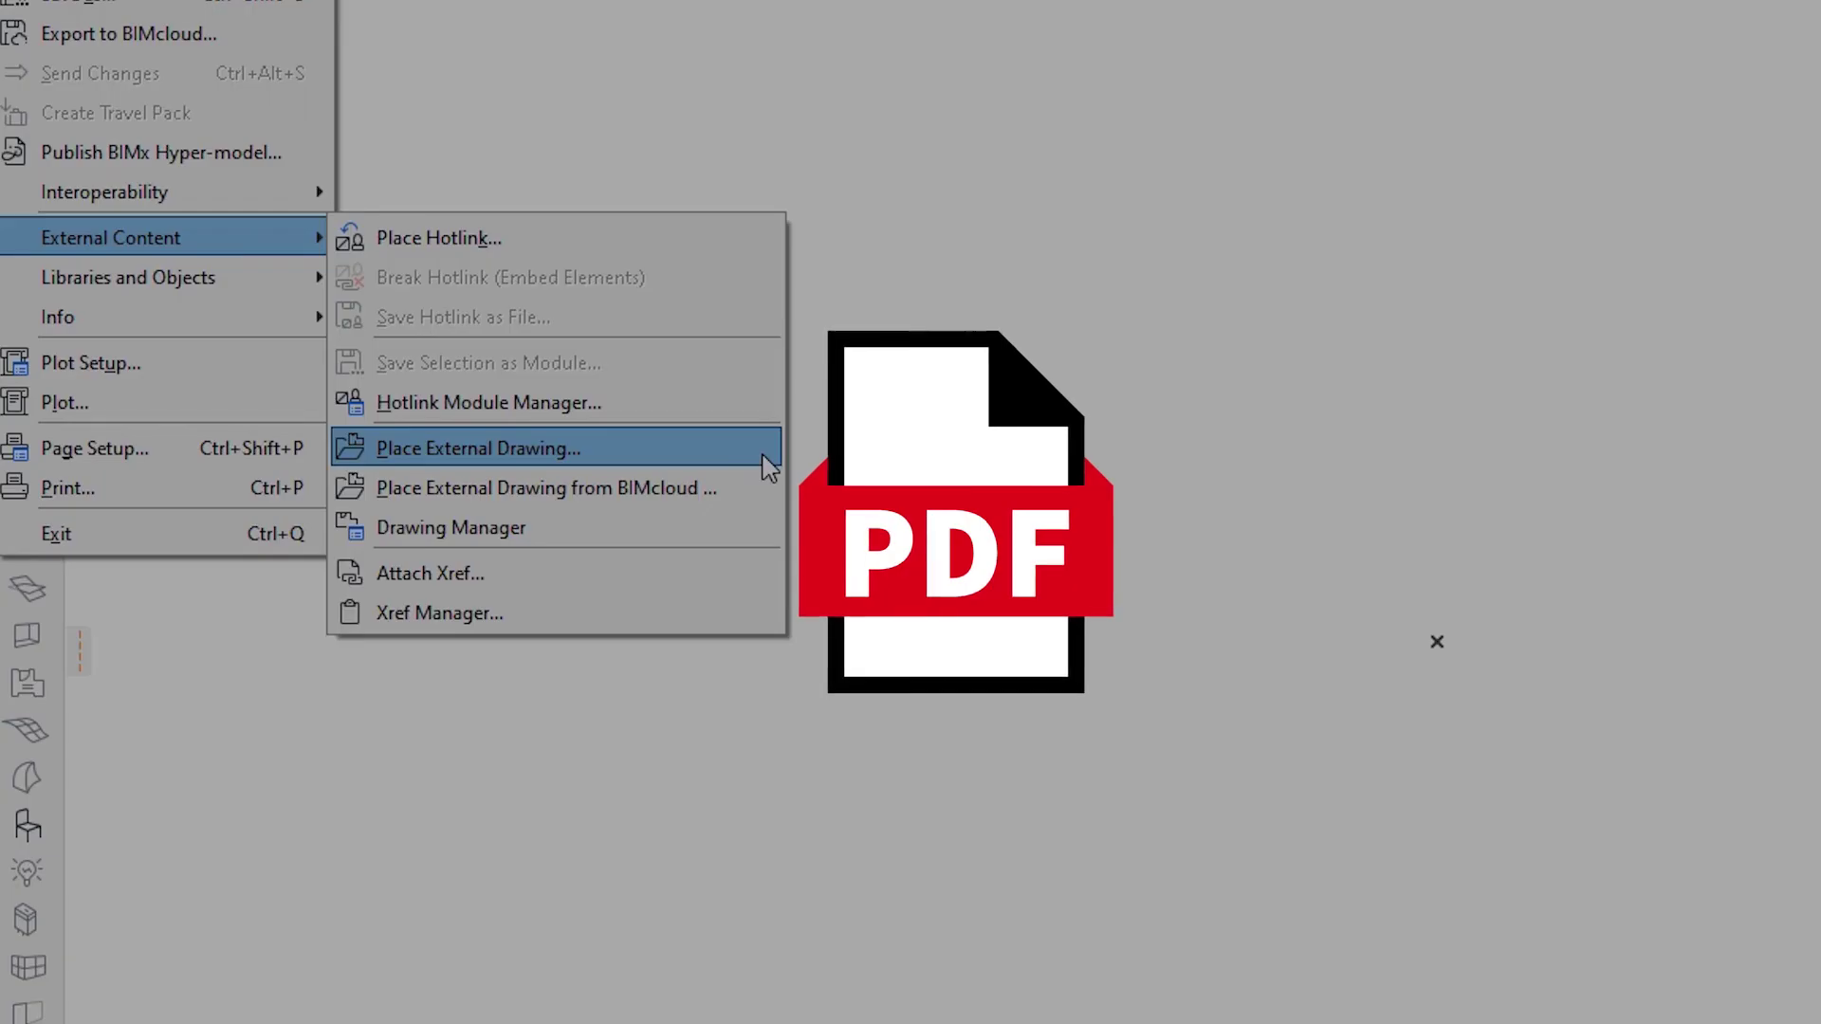
- Place pages 16–23 of Door-Window-details.pdf as drawings in the D-02 Detail view
click(765, 455)
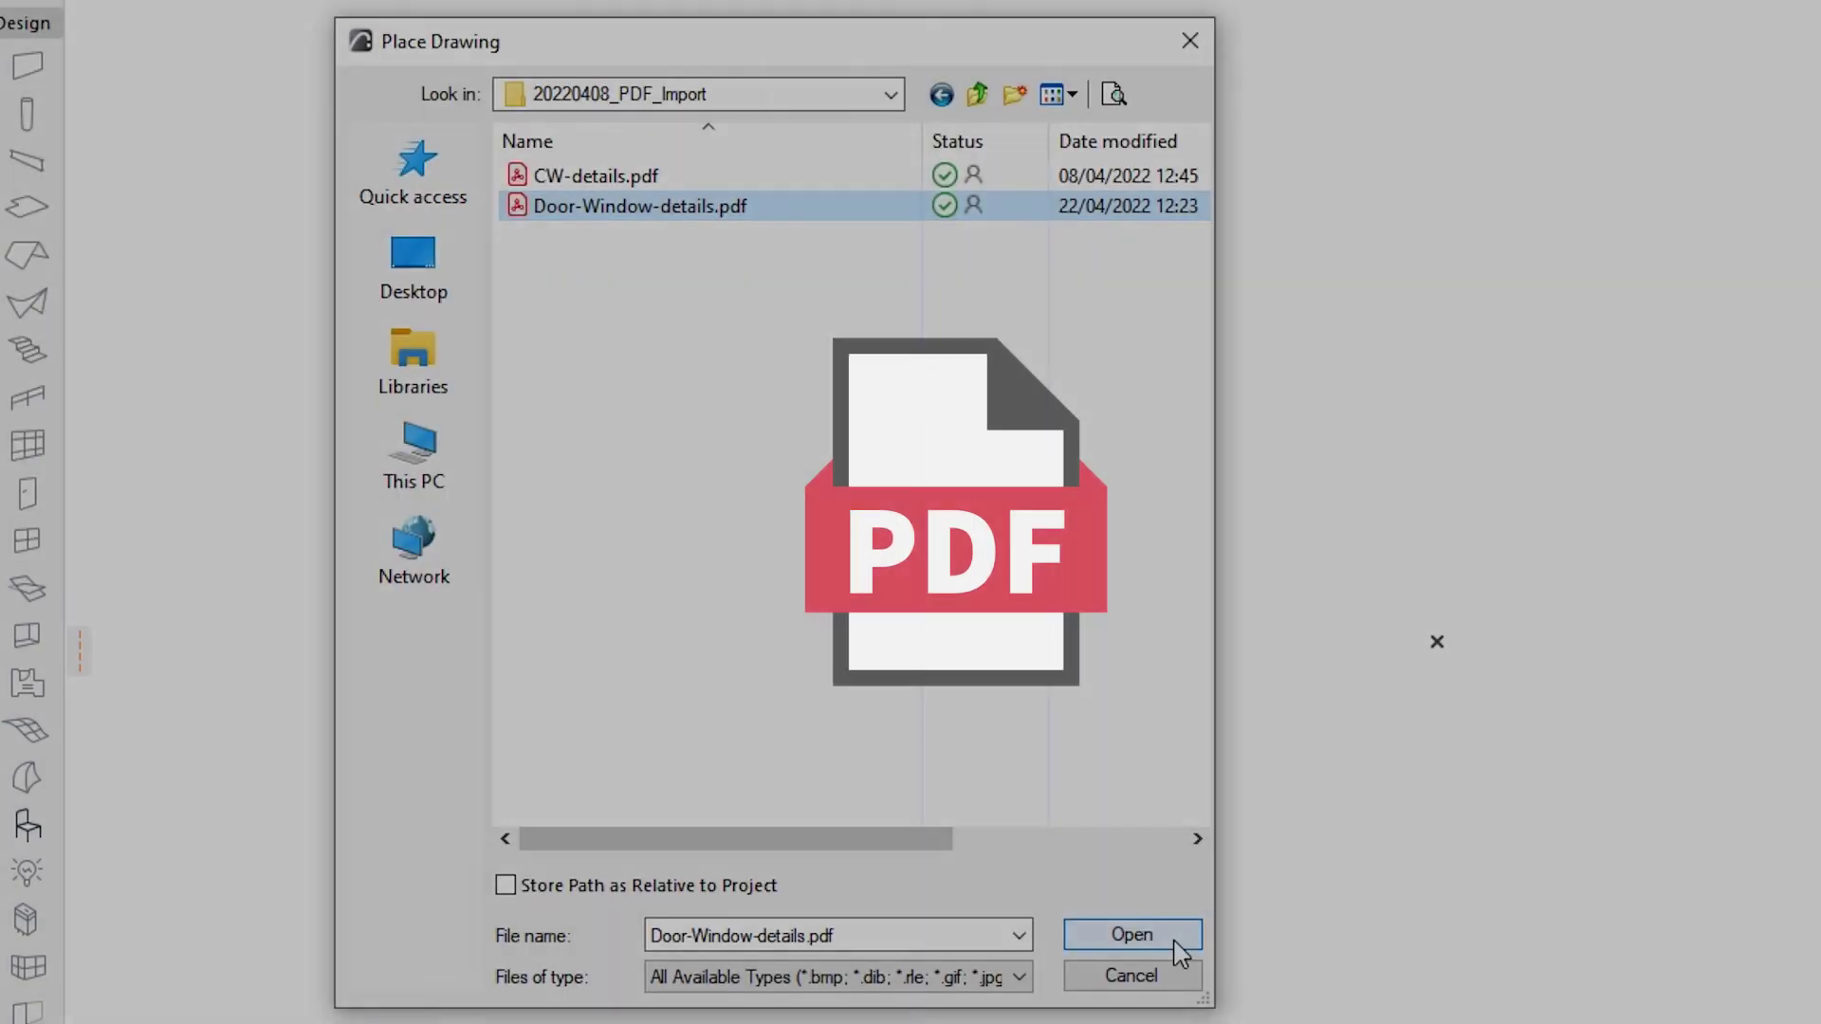
click(1130, 935)
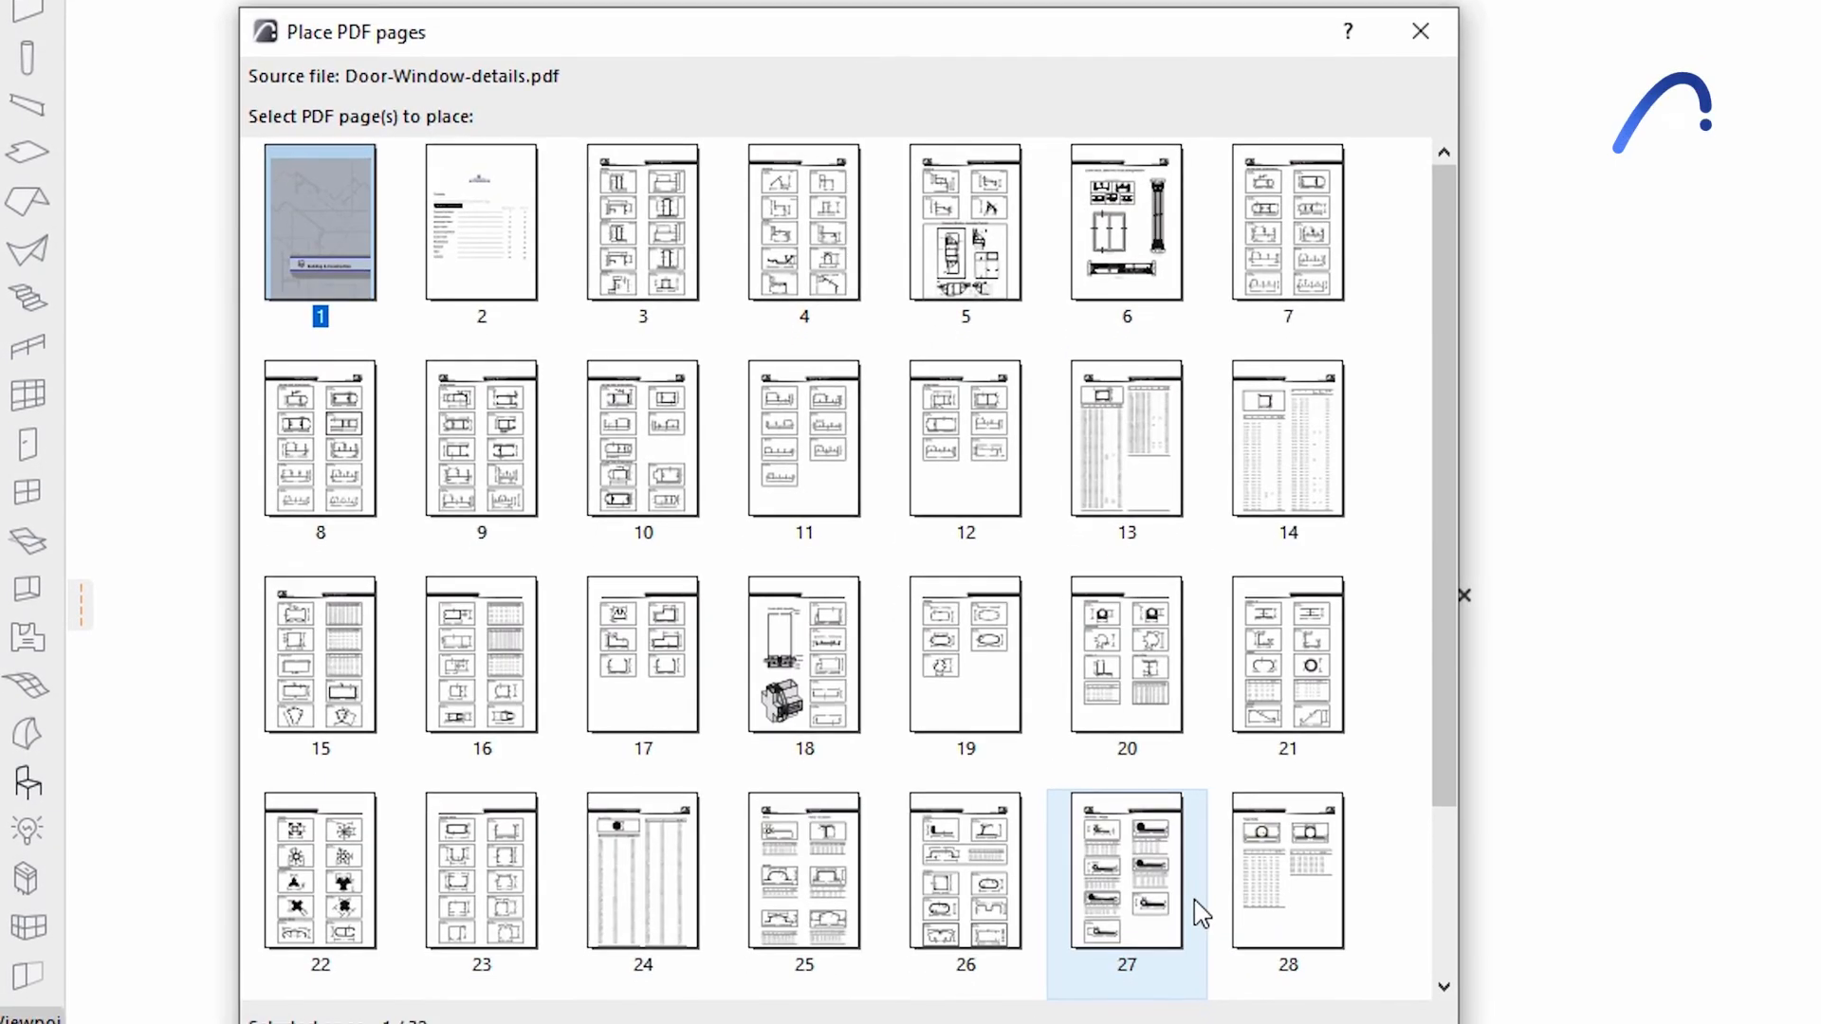
click(491, 655)
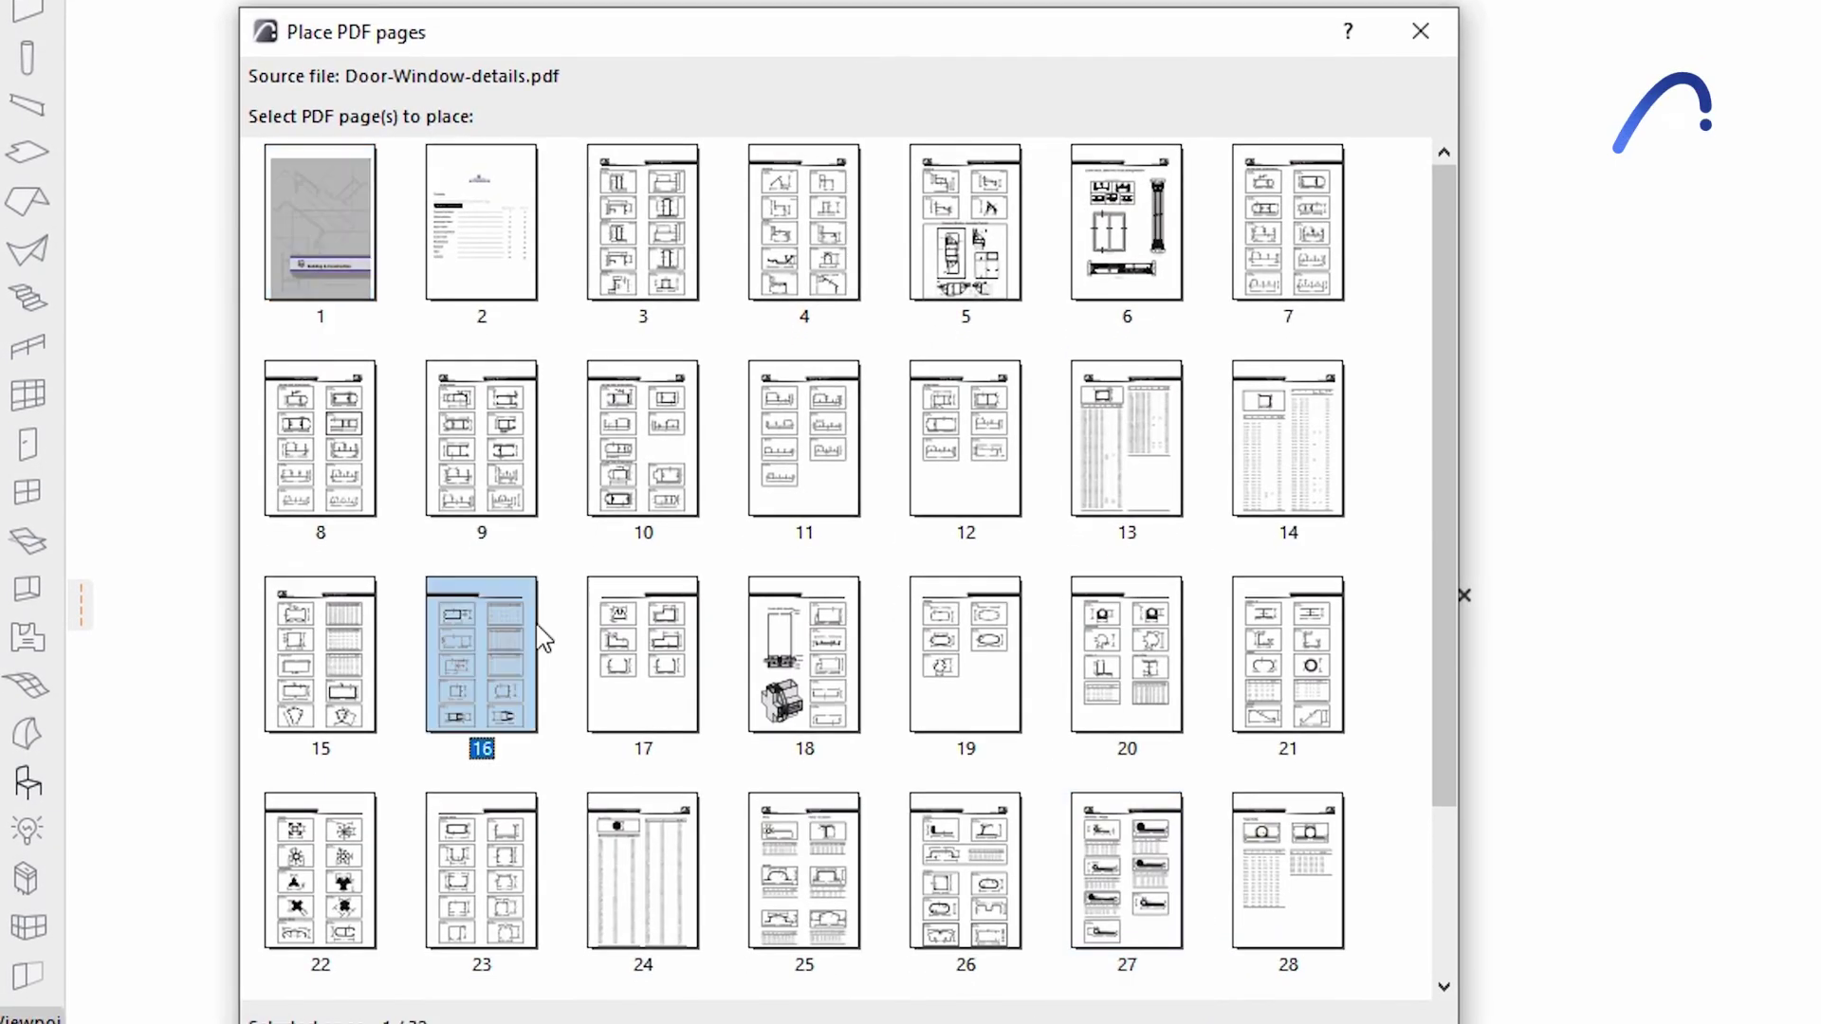
shift+click(467, 928)
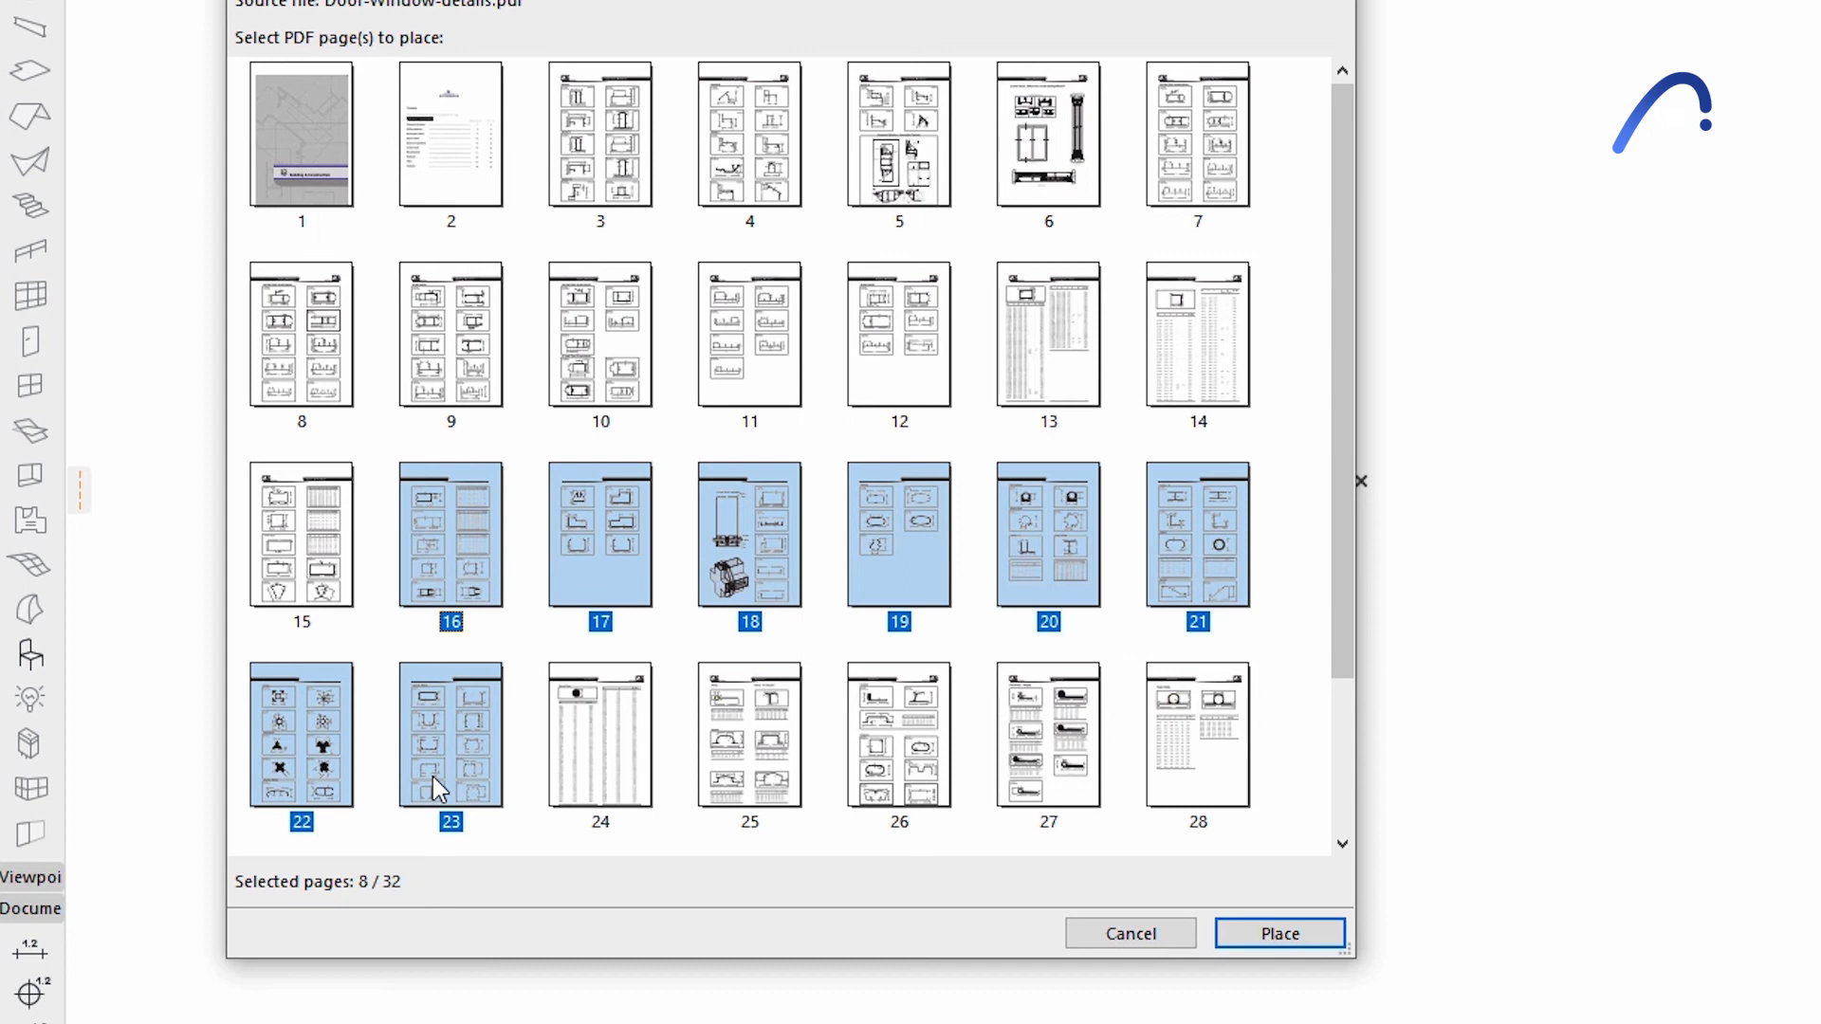
click(1279, 934)
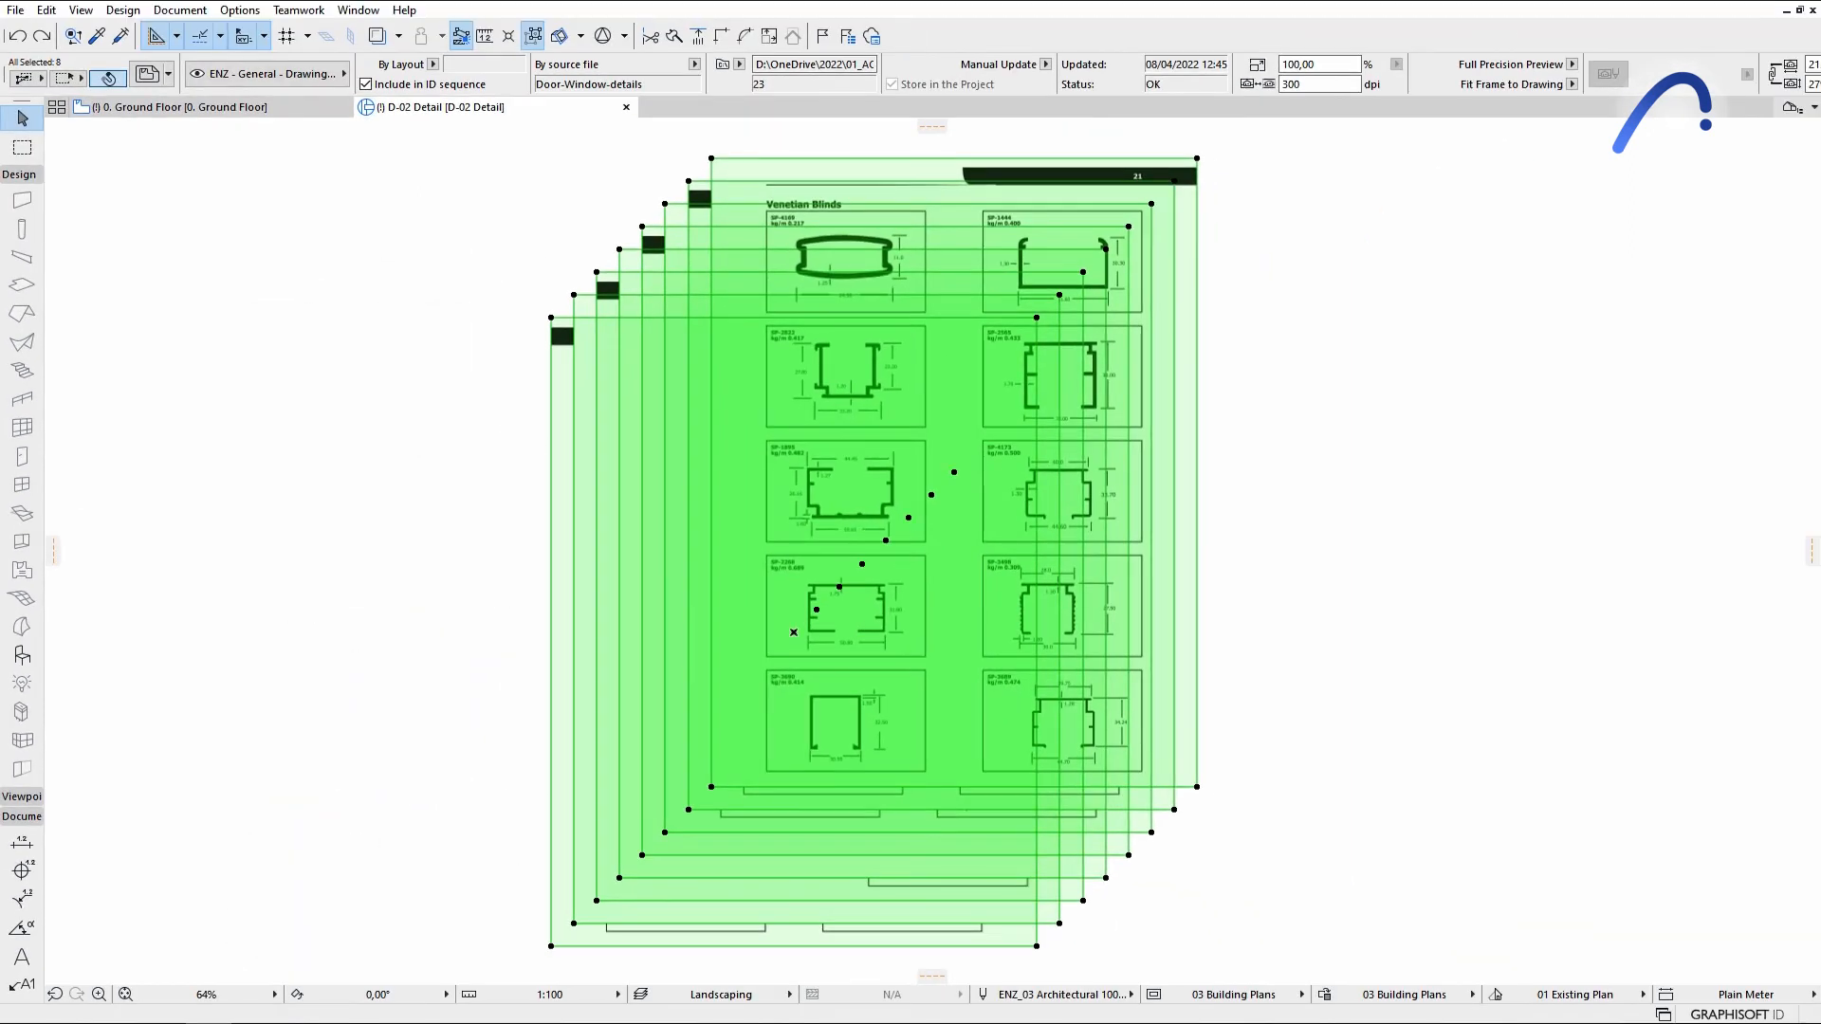
key(Escape)
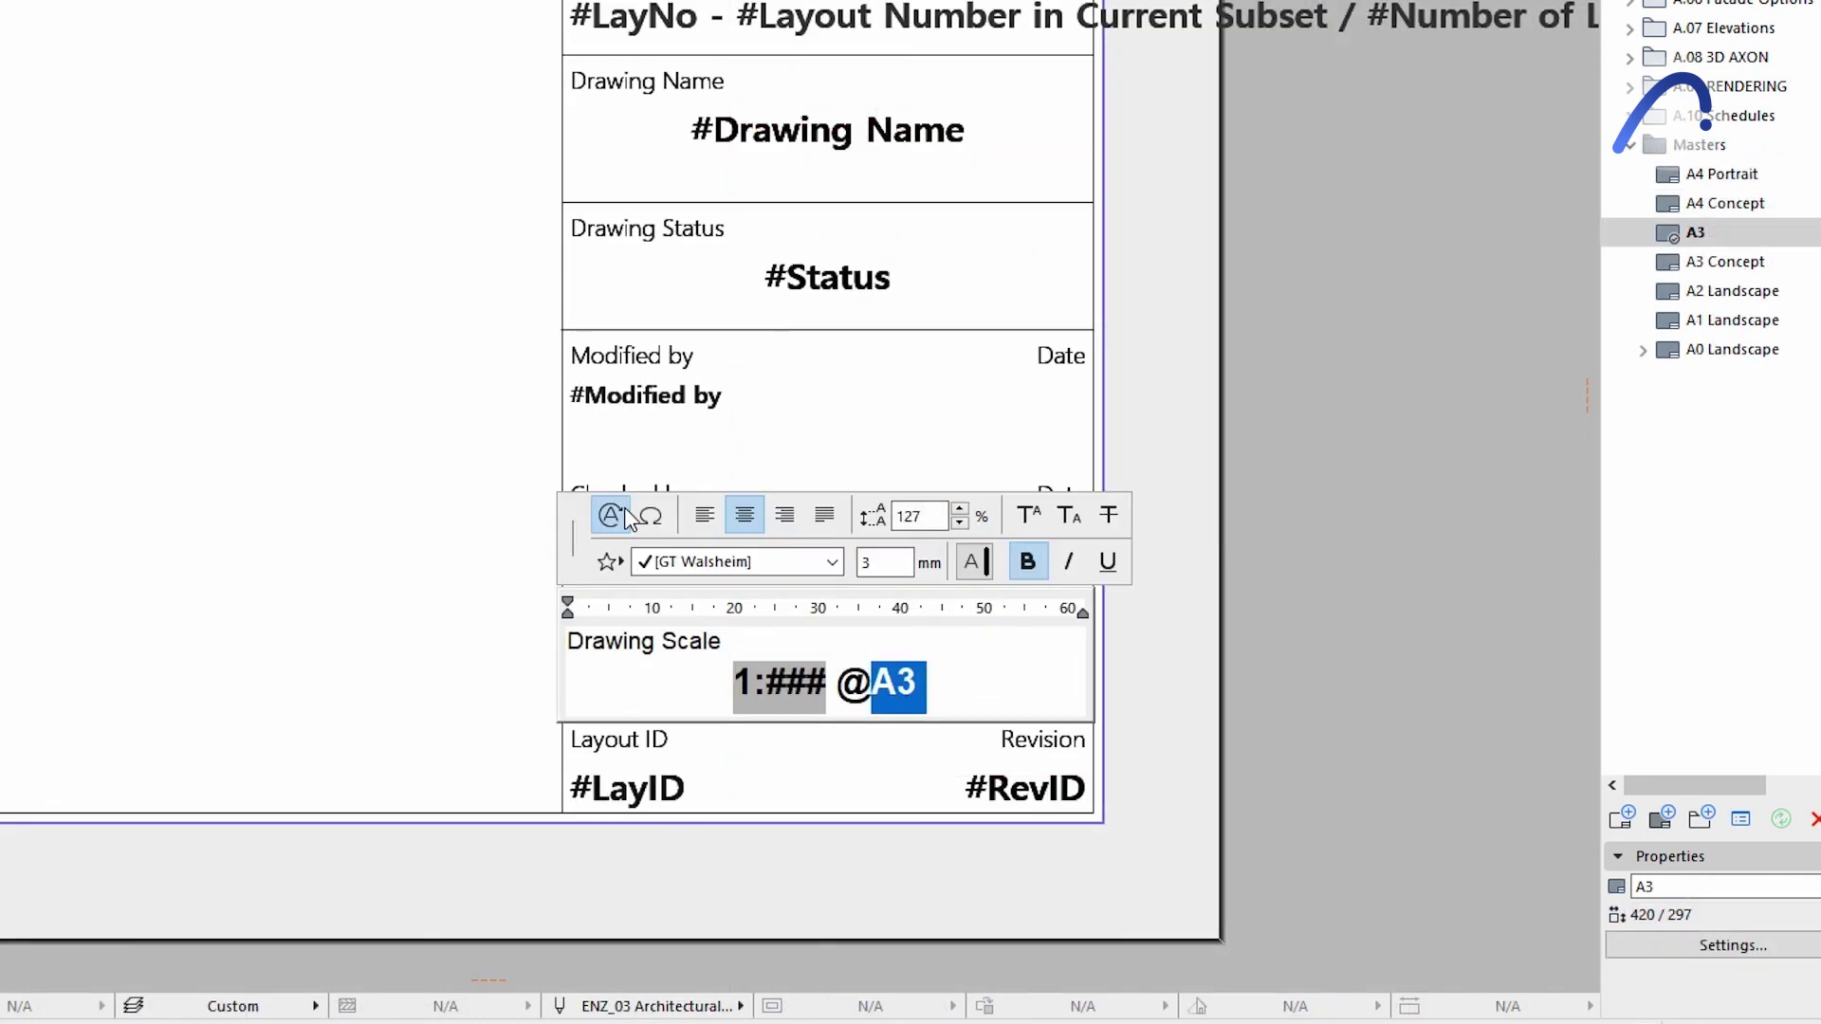
- Show the autotext field list for the A3 master's title block layout number text
click(612, 516)
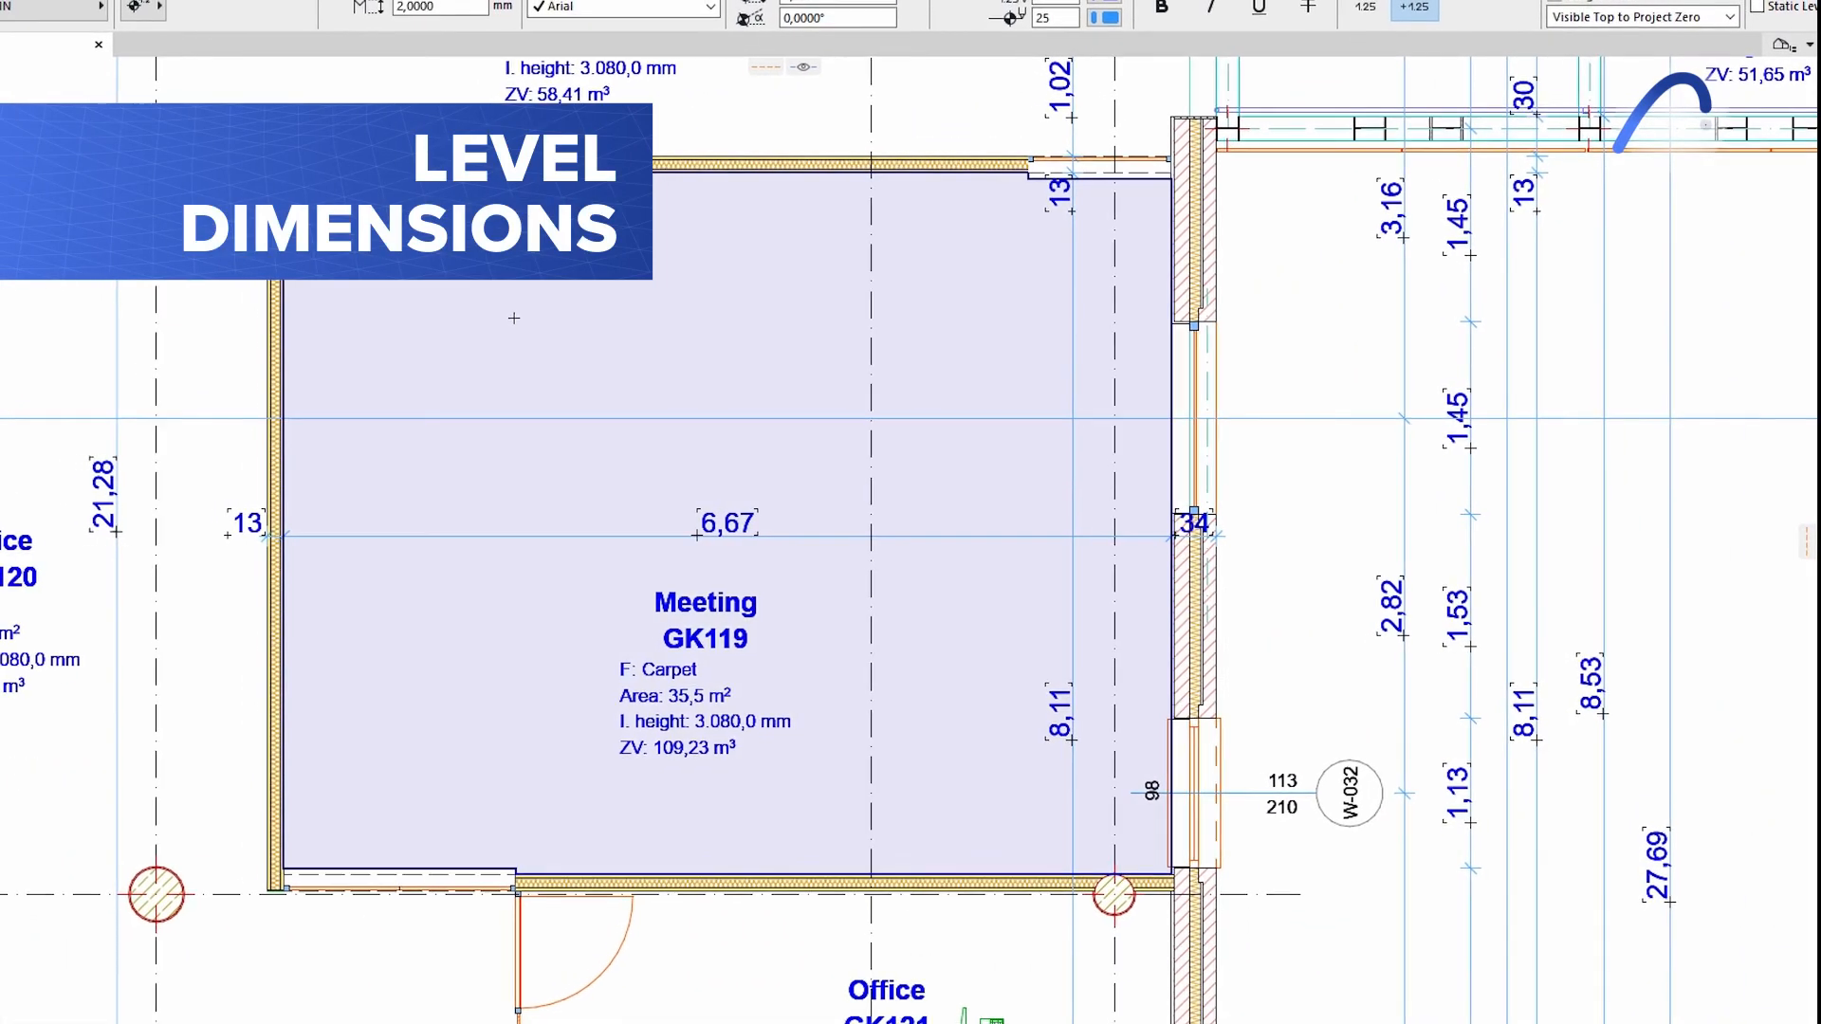
- Place a level dimension in Meeting GK119 and switch its label to multi-line
click(538, 322)
right_click(538, 322)
click(612, 345)
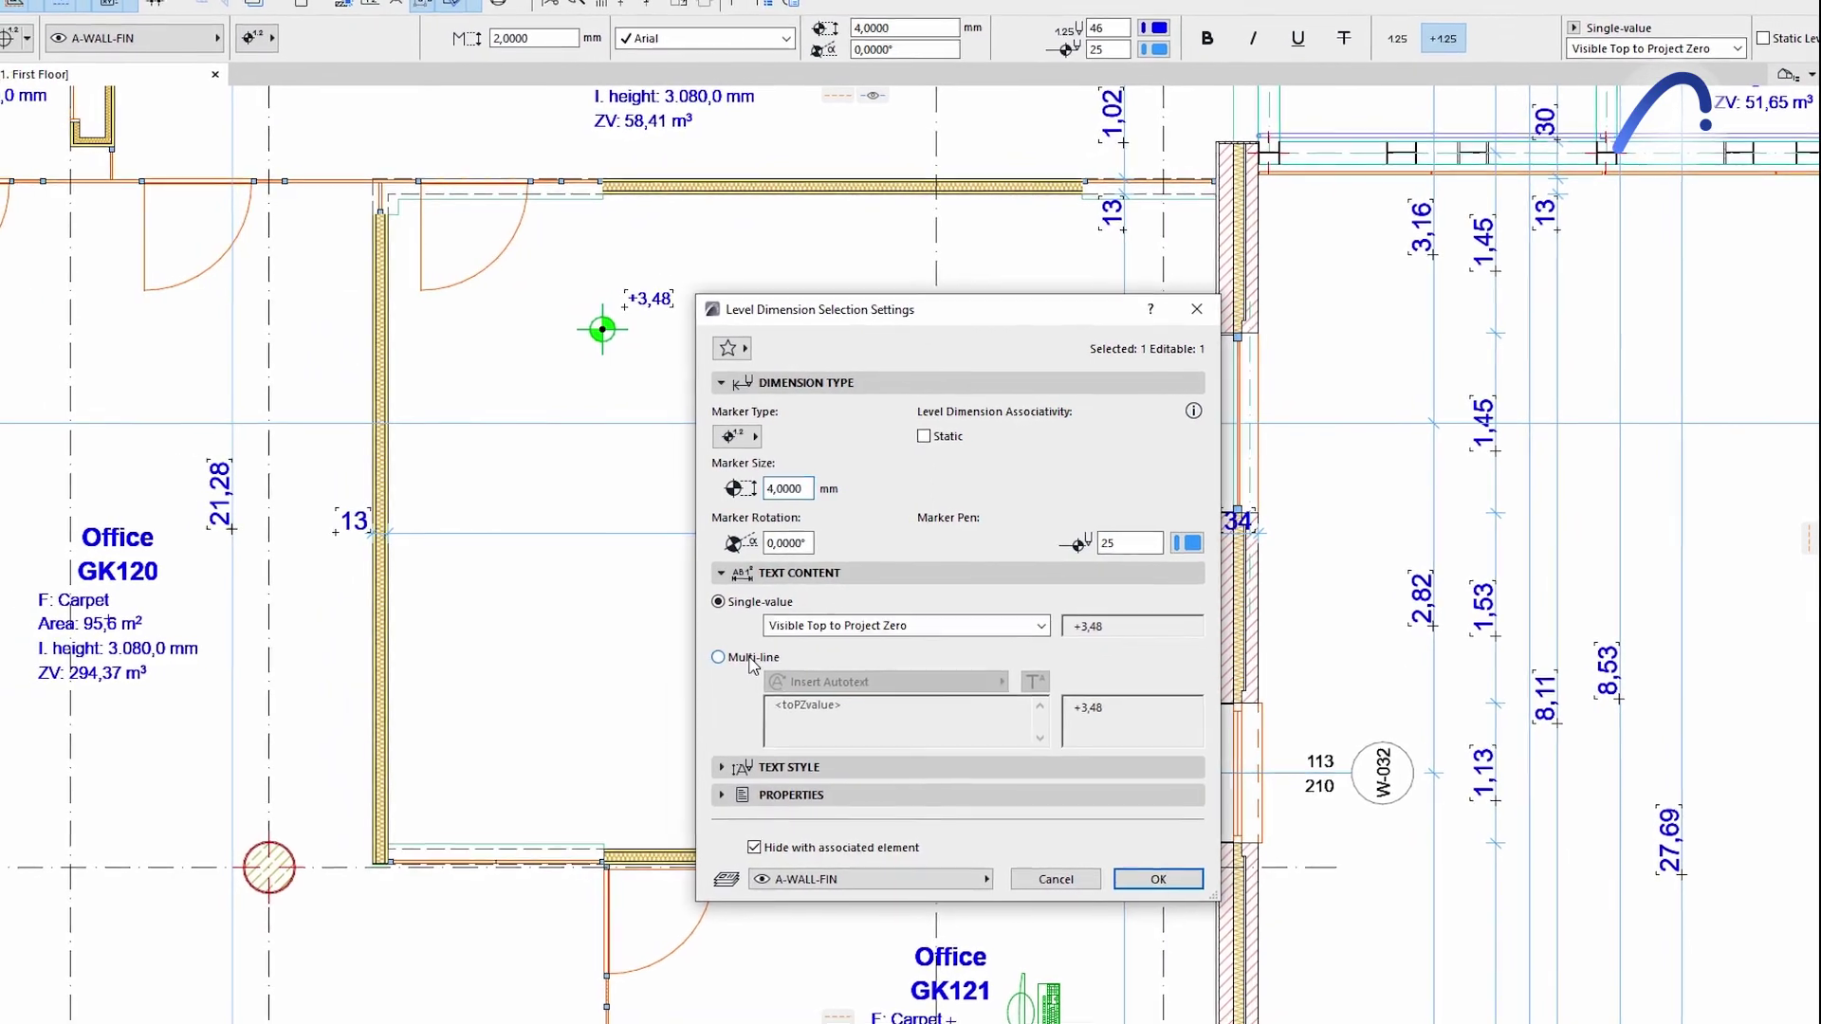
click(707, 658)
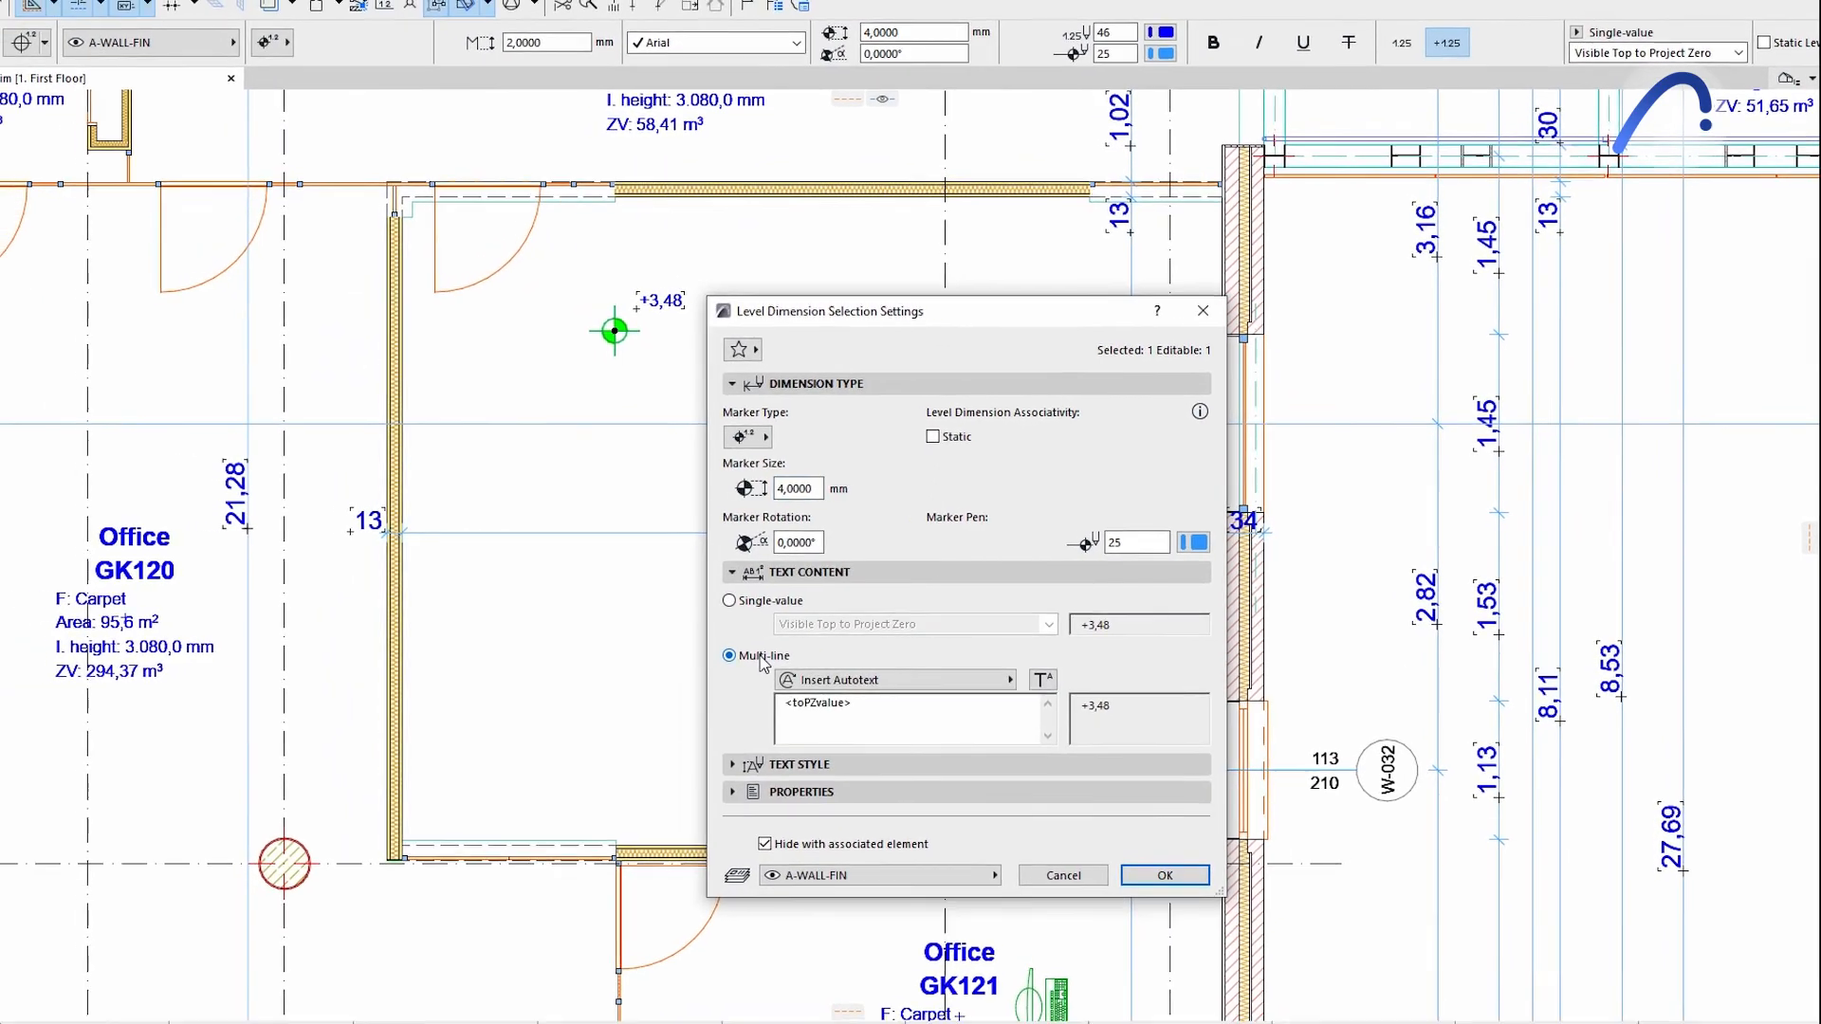
click(967, 681)
click(996, 685)
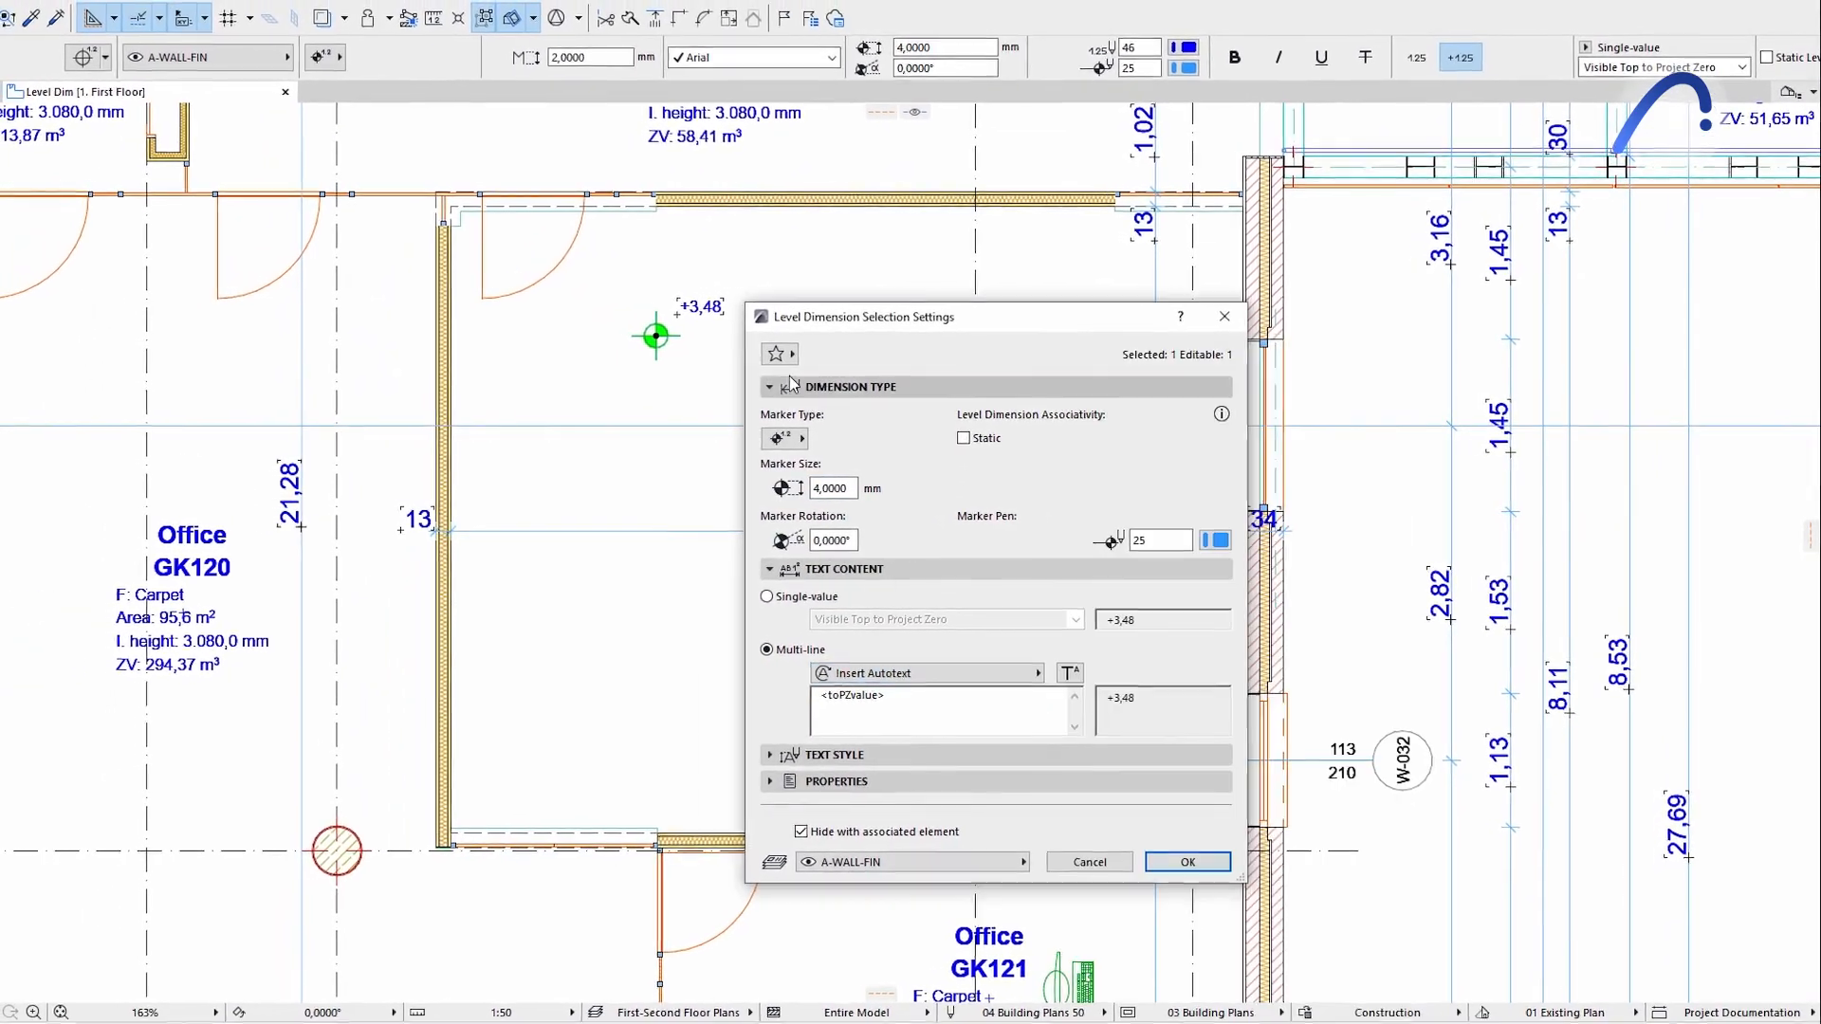
- Apply the Level Dimension - ARCH/STR favourite to show FFL and SFL values
click(760, 351)
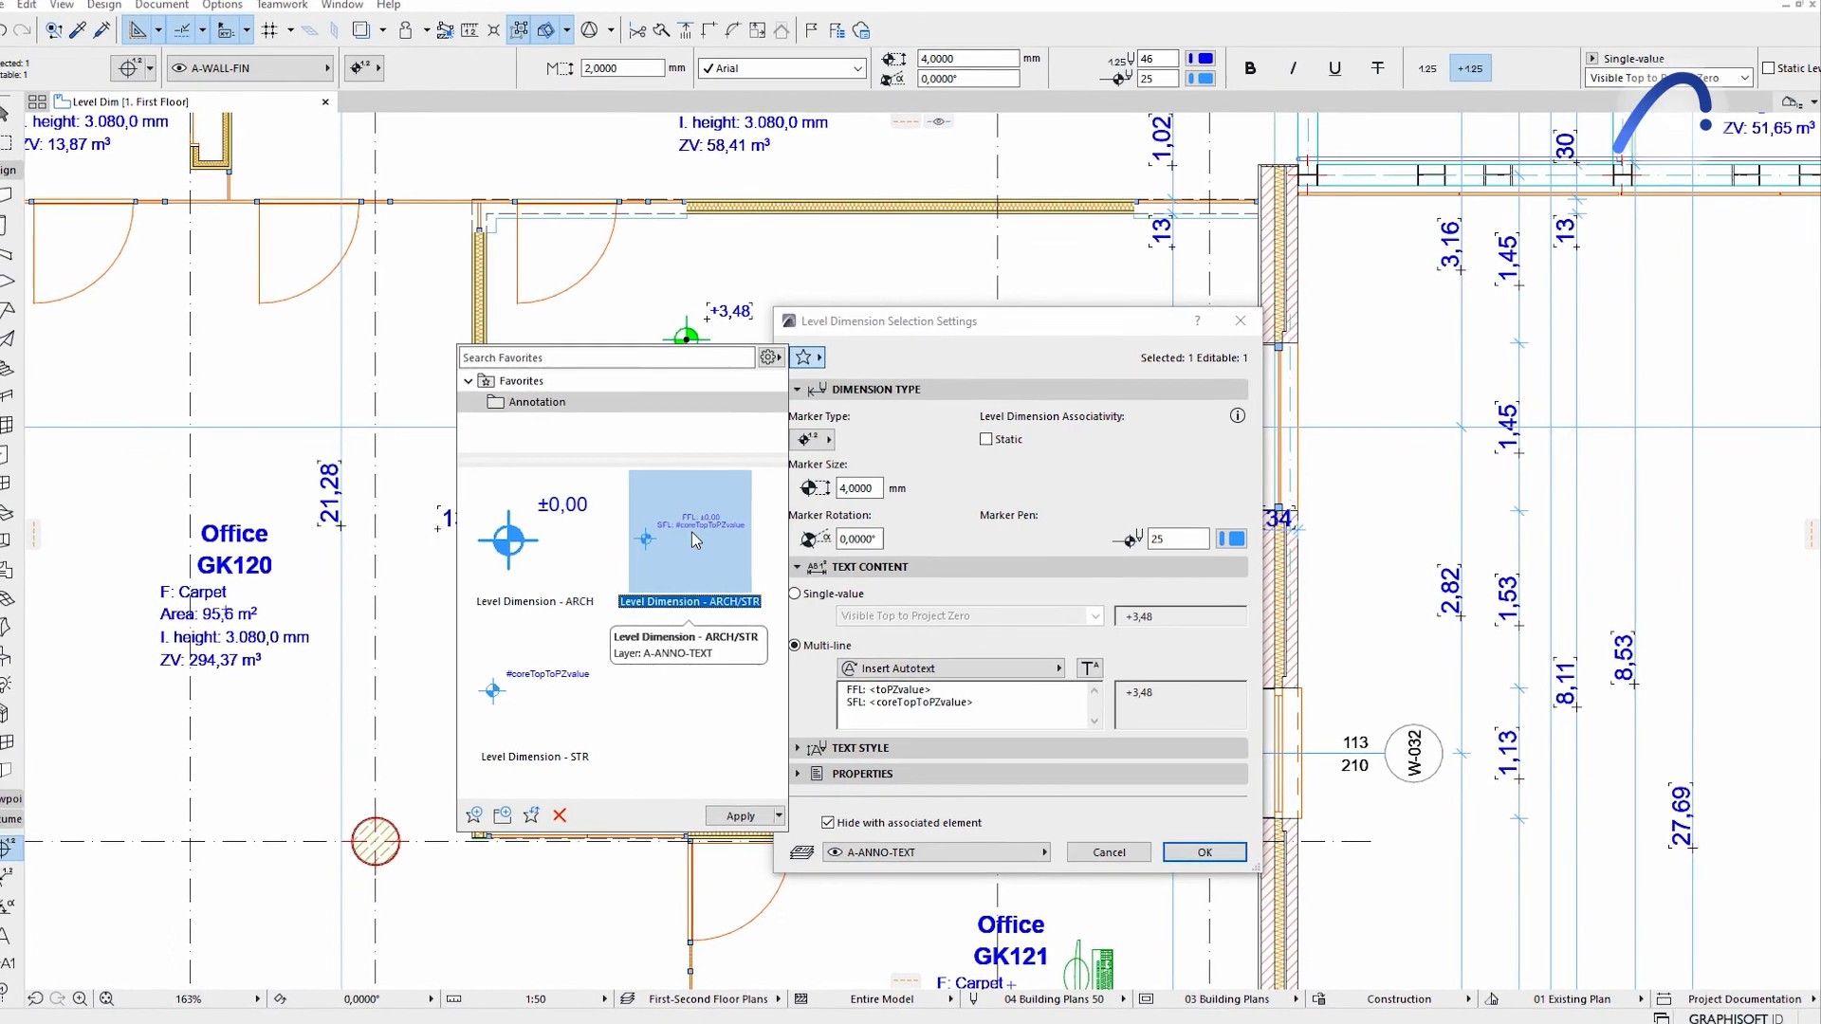
double_click(691, 531)
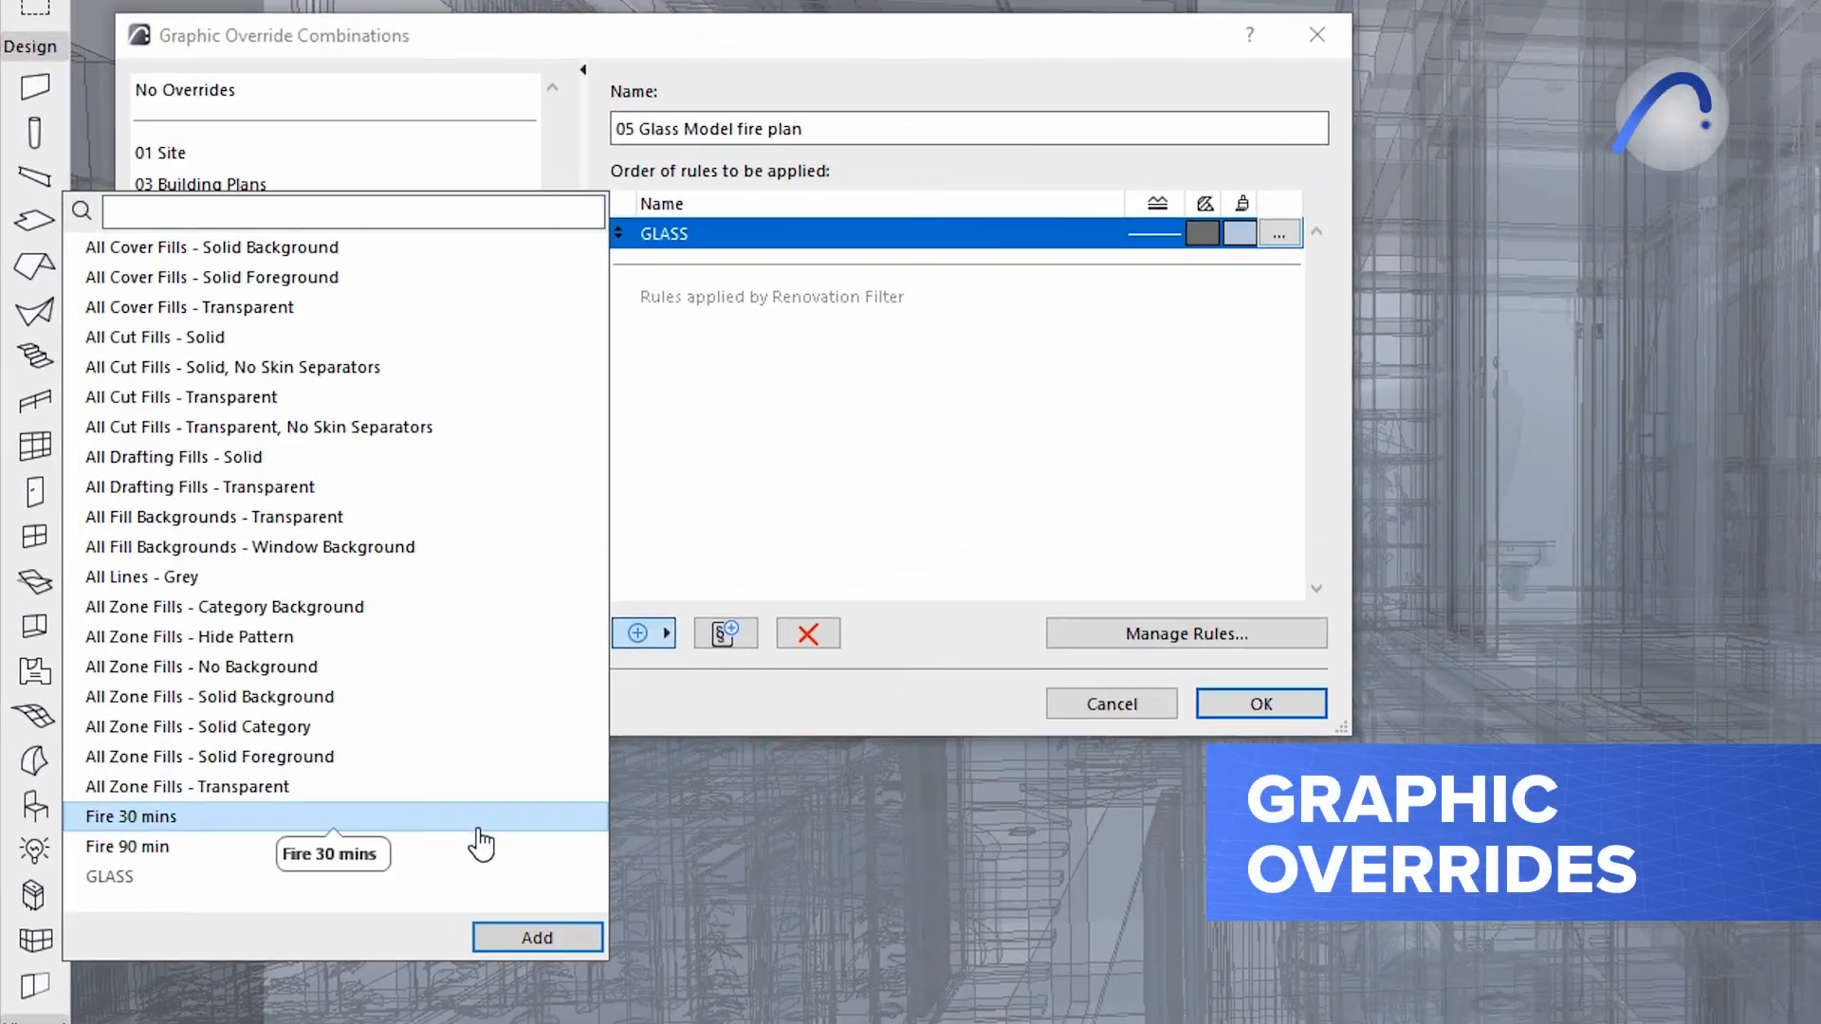
- Add Fire 30 and Fire 90 min rules and duplicate Fire 90 min as a Fire 60 min rule
click(536, 938)
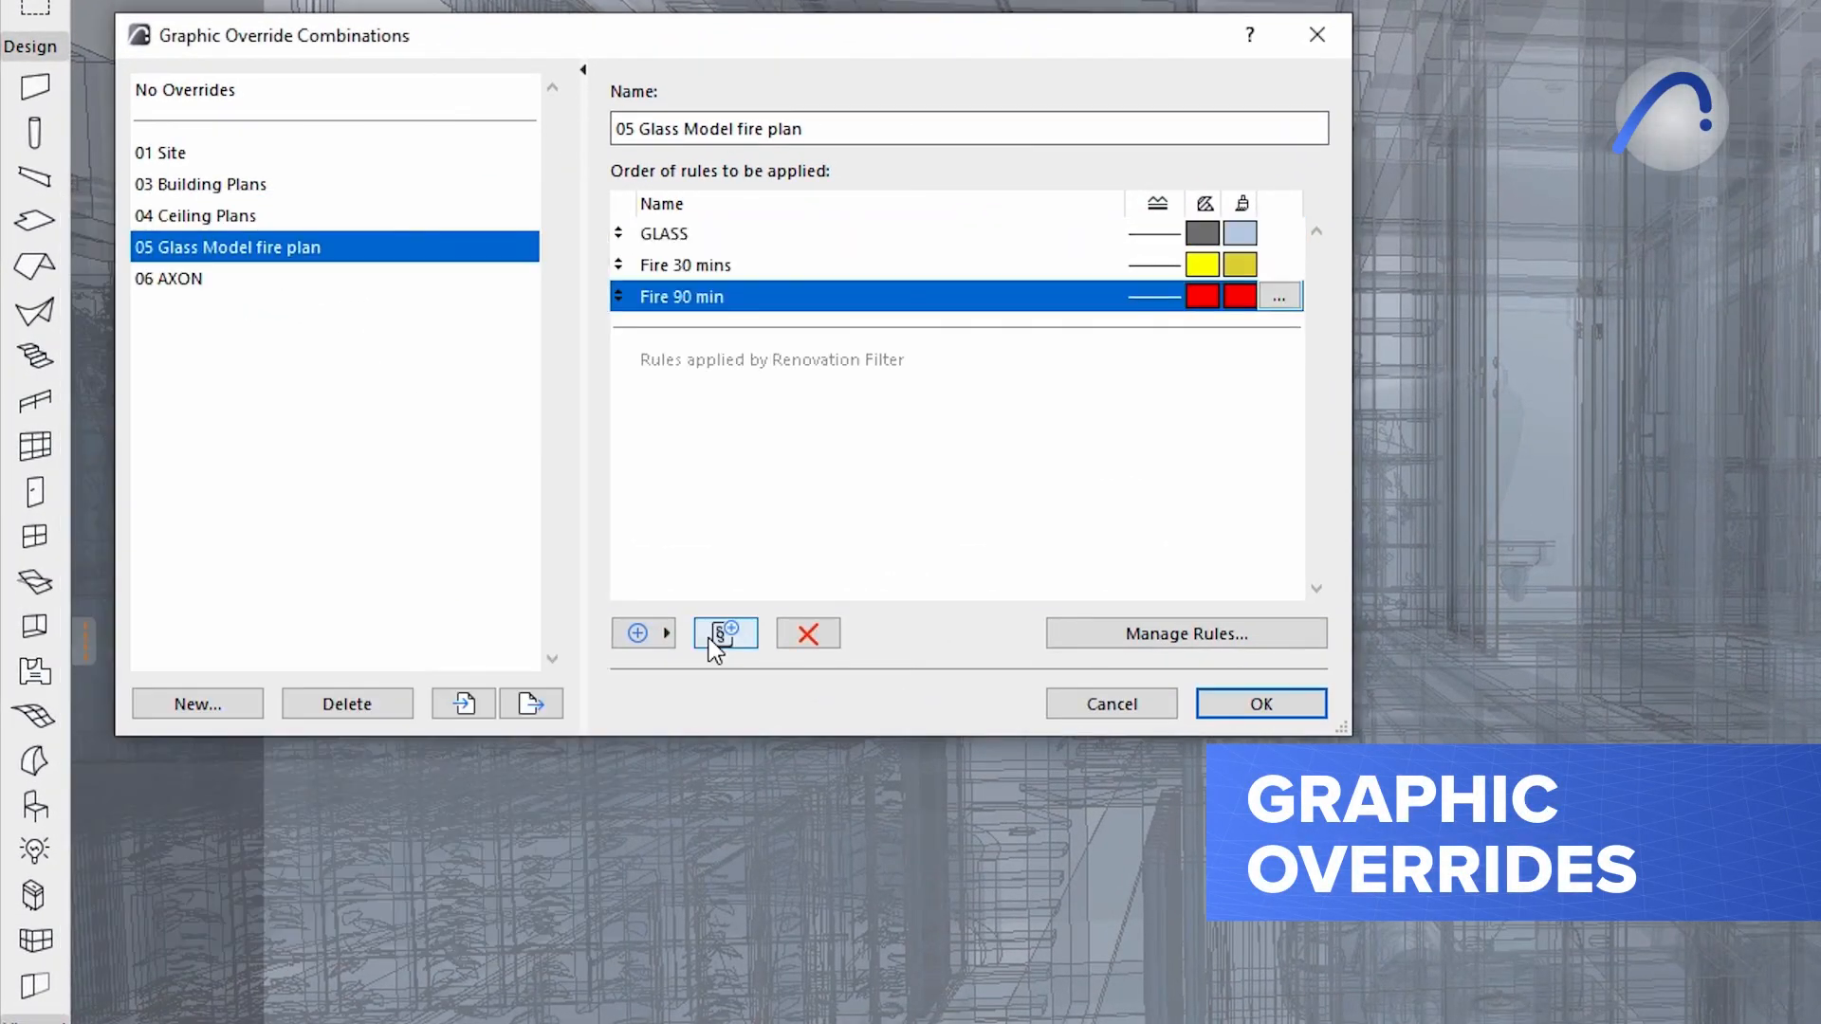
click(724, 633)
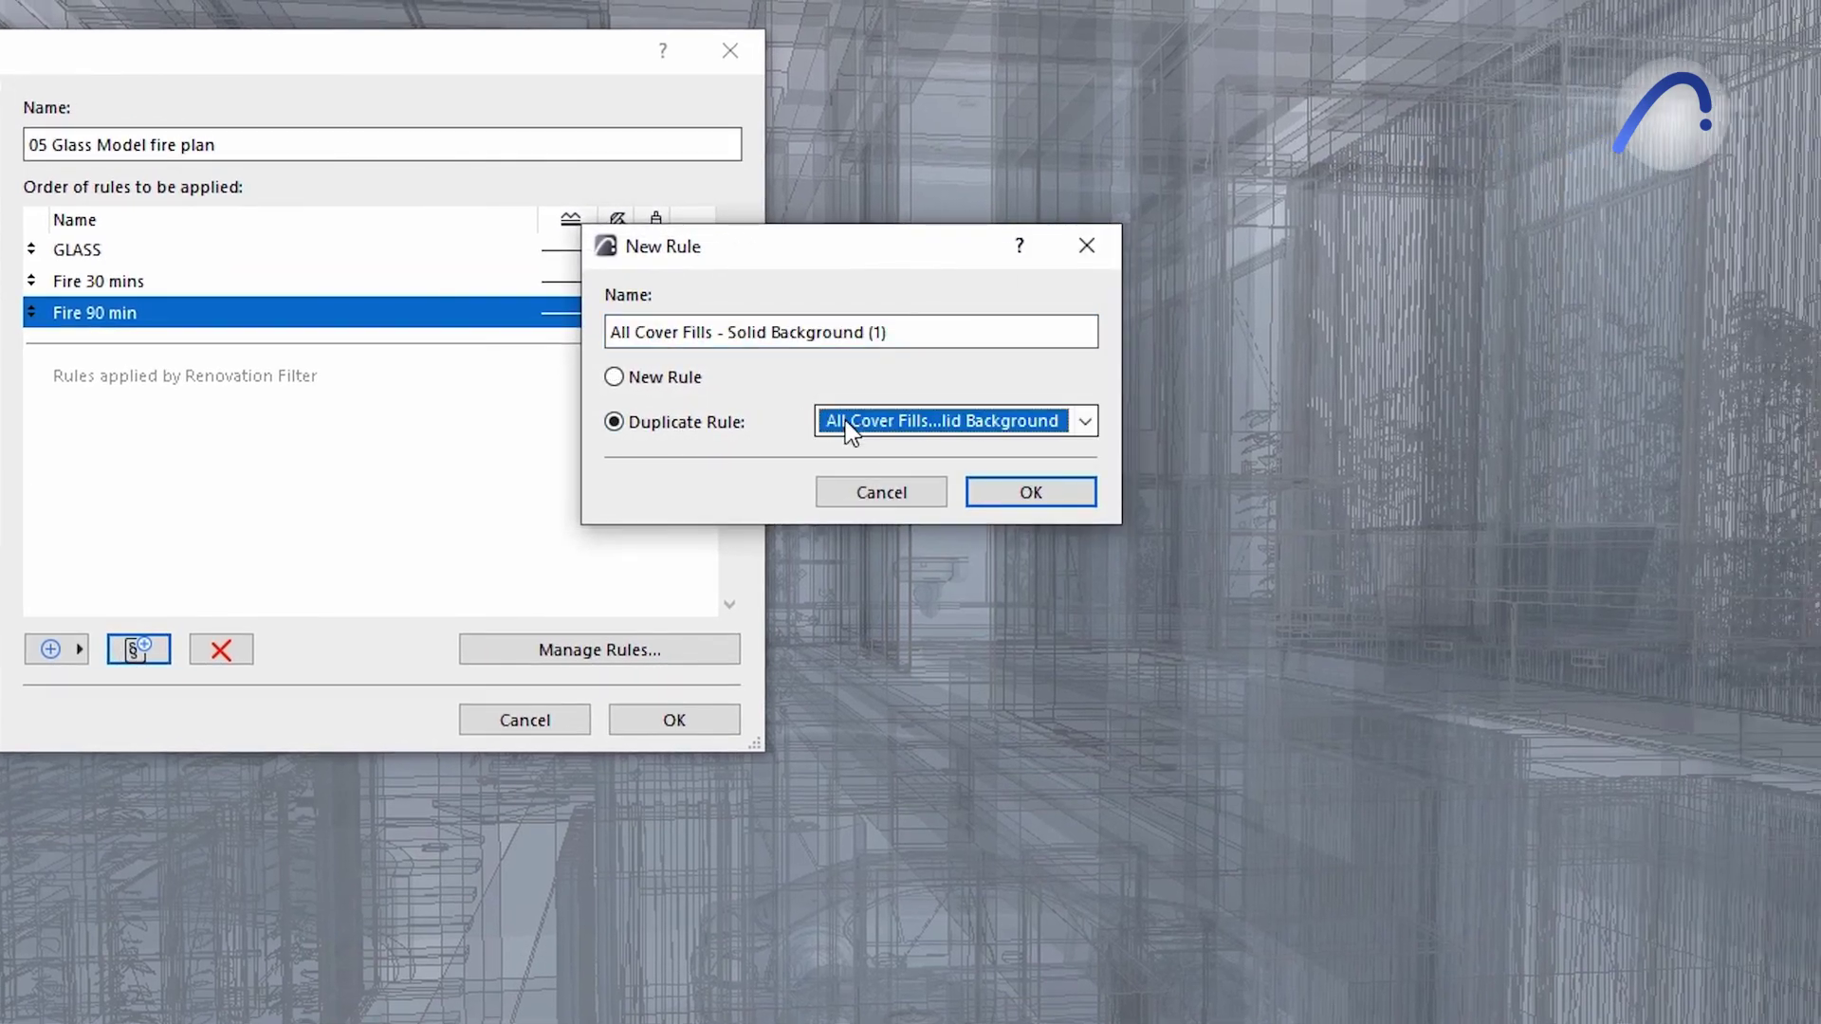
click(940, 422)
click(881, 931)
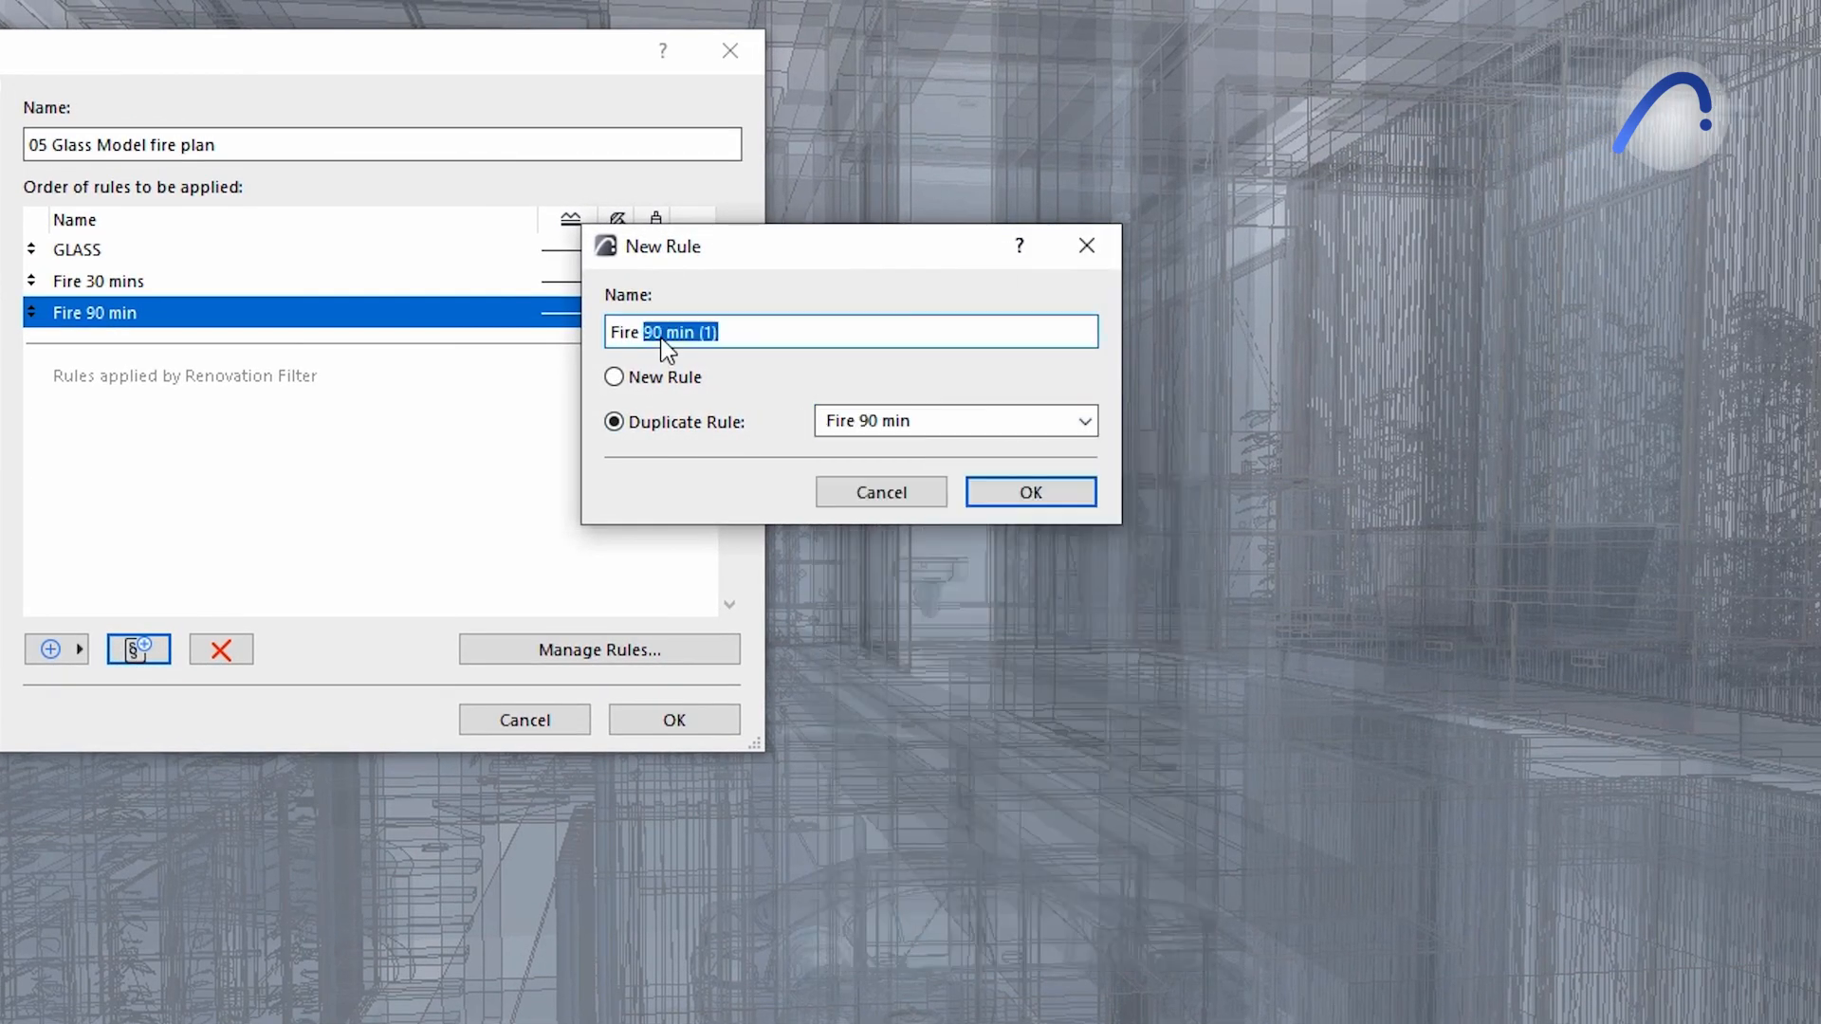
click(1030, 493)
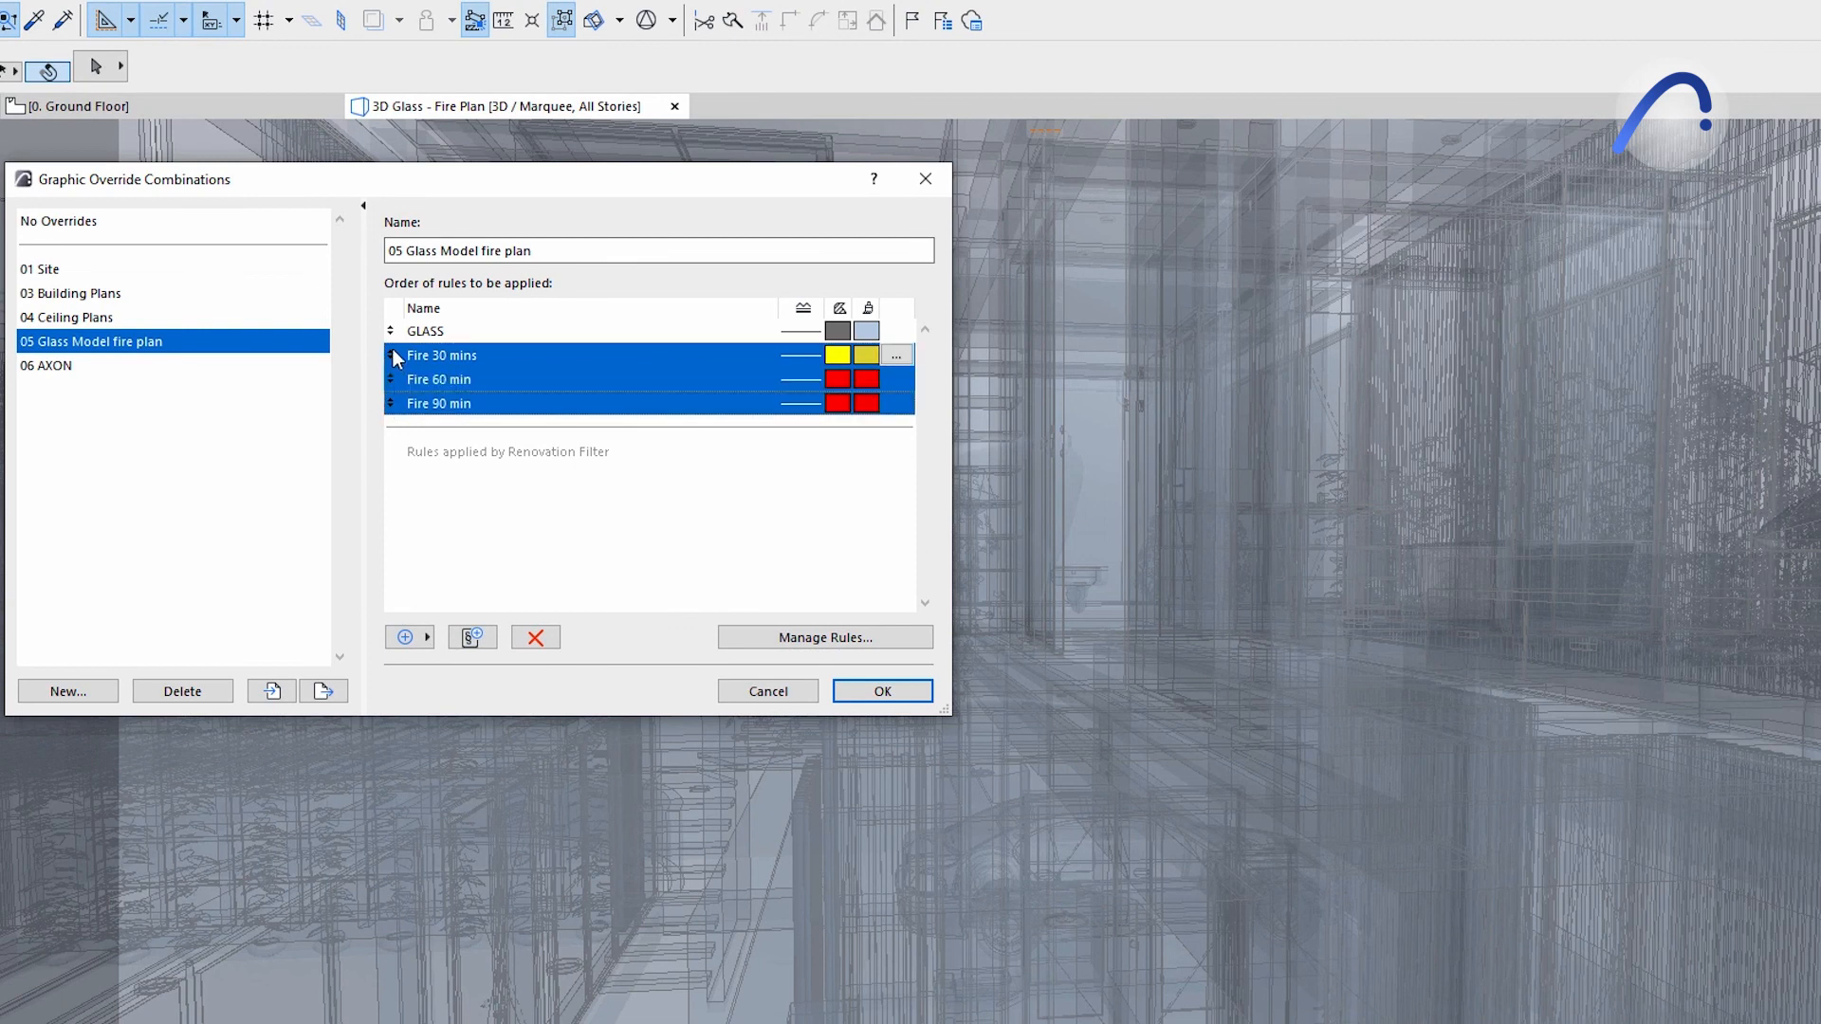
- Move the fire rules above GLASS, set Fire 60 min criteria to 1 hour and apply
drag(394, 355, 393, 328)
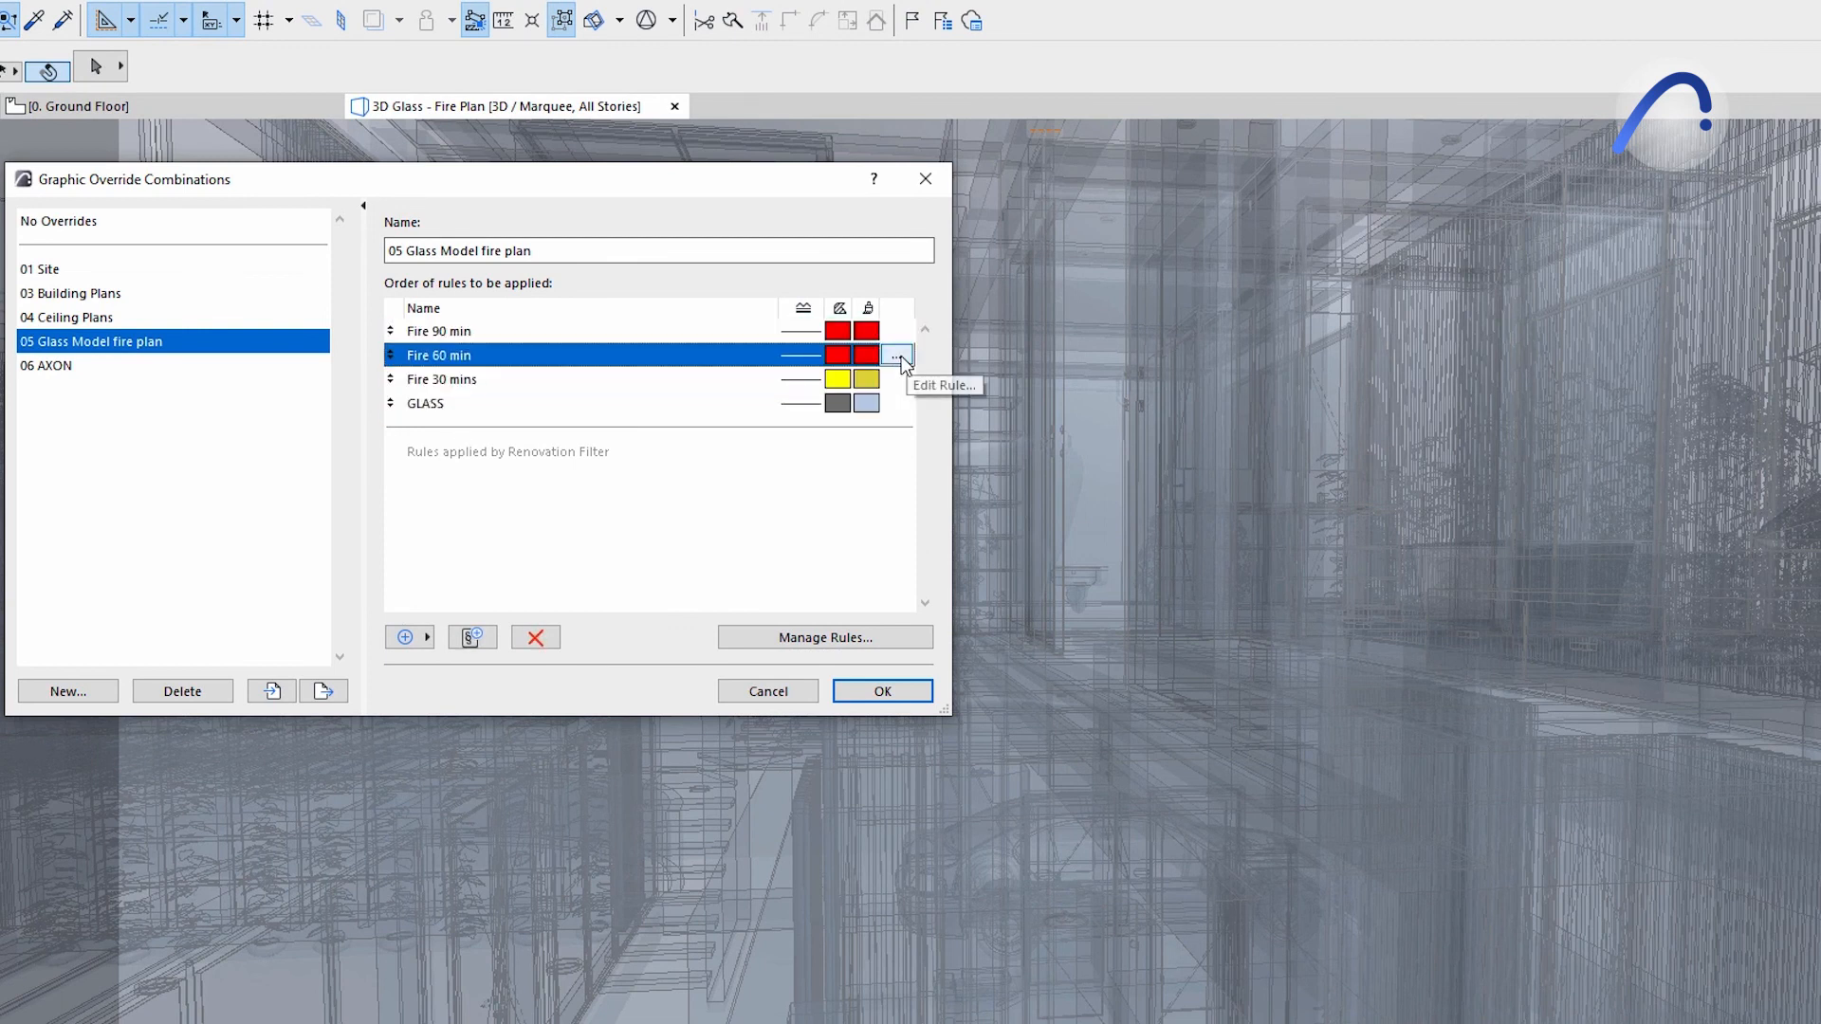
click(901, 356)
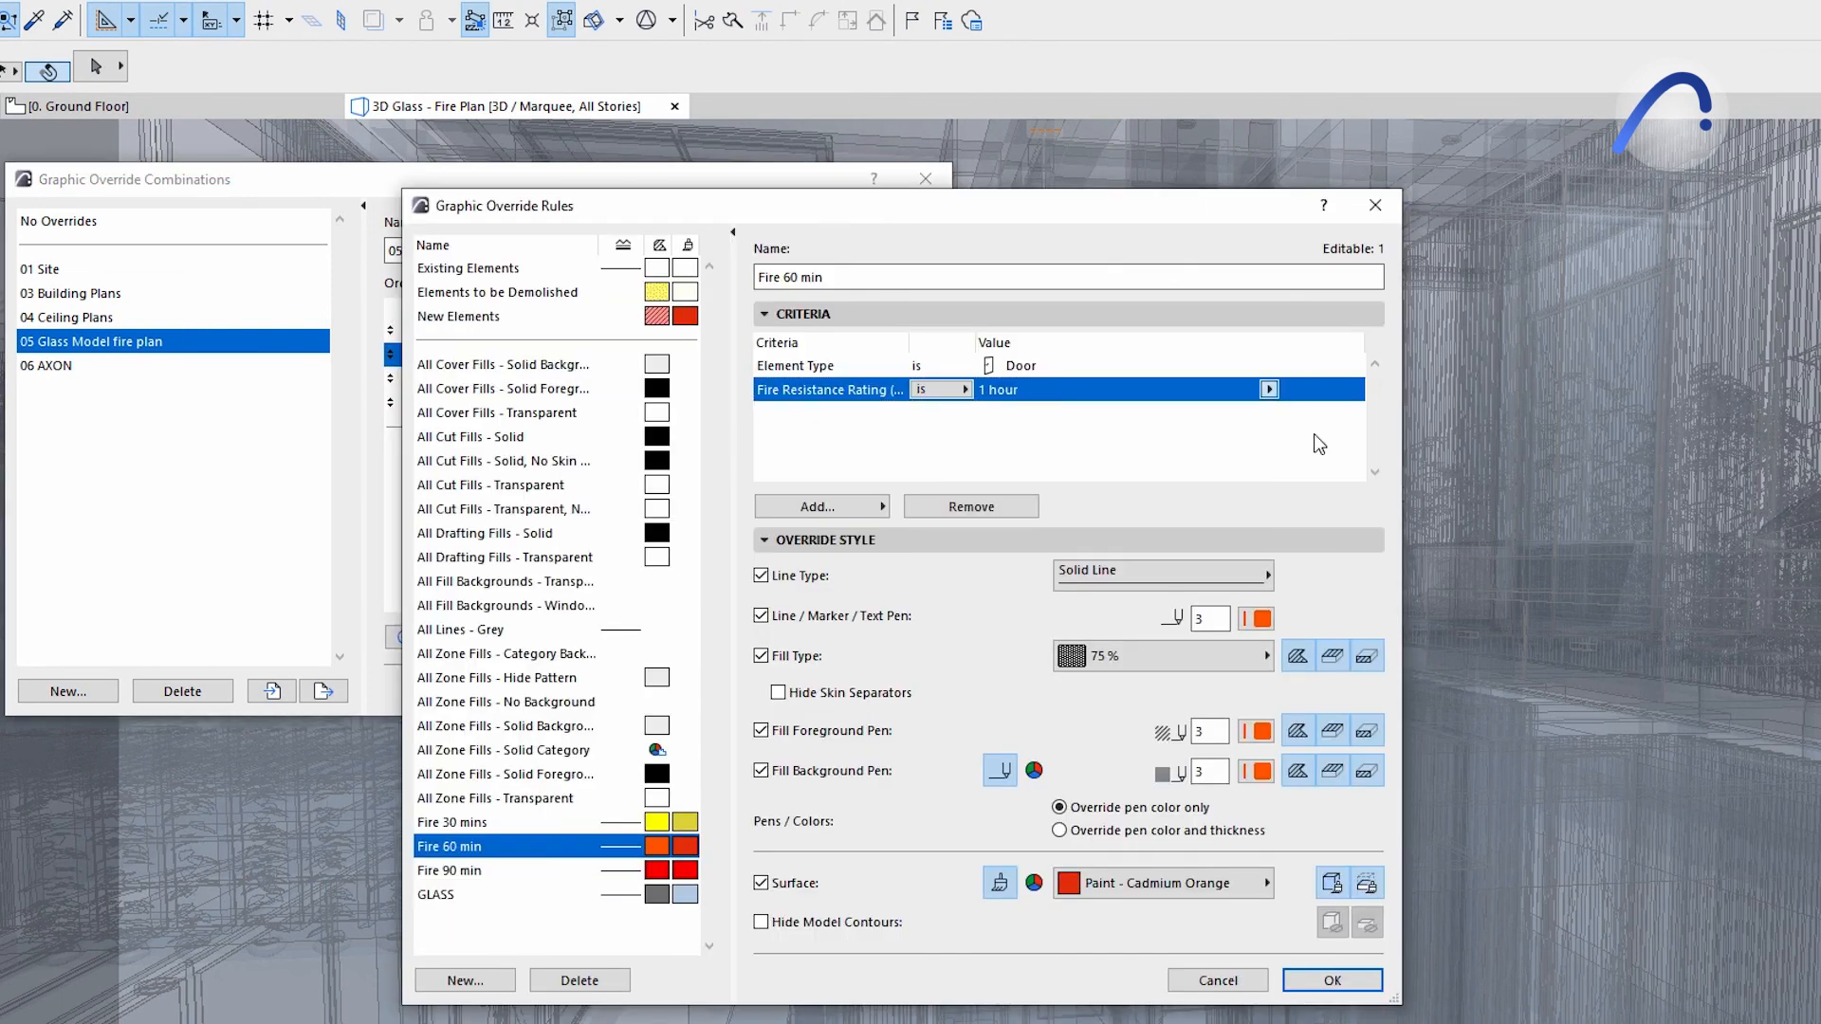
click(1332, 980)
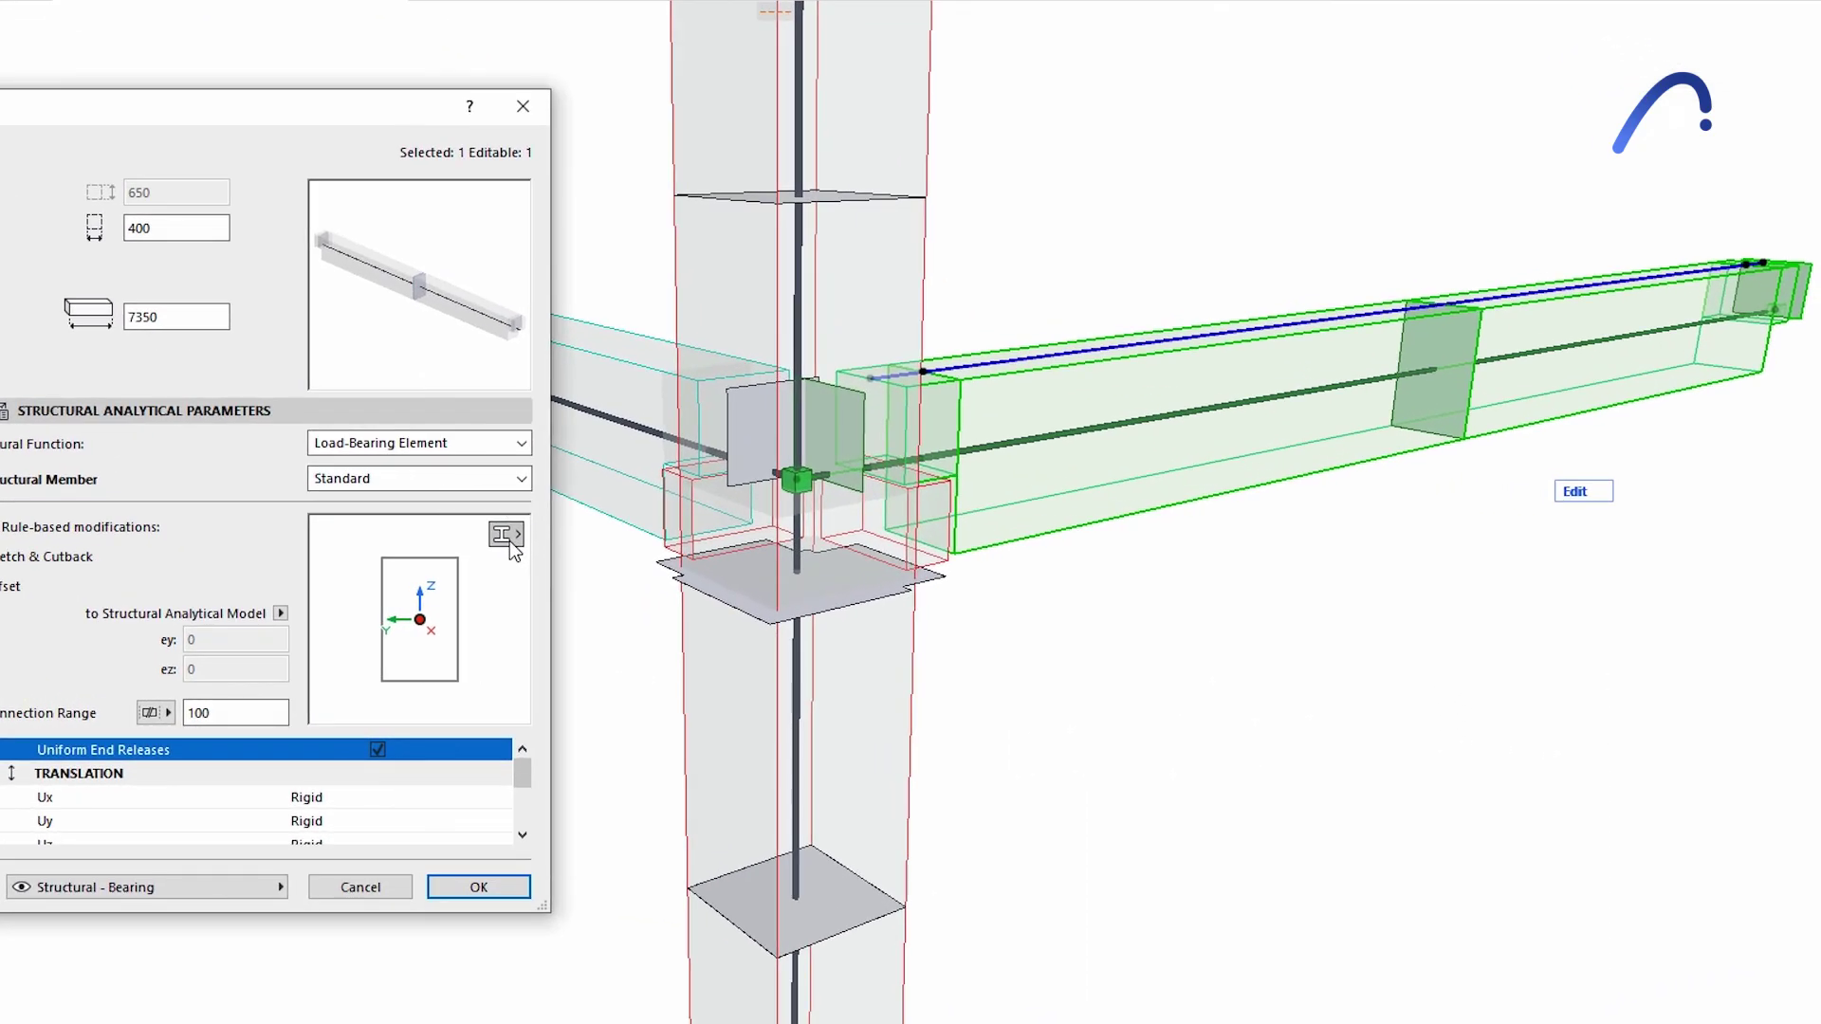
- Review the beam's replacement profiles and enable Generate Live Loads for the zones
click(510, 541)
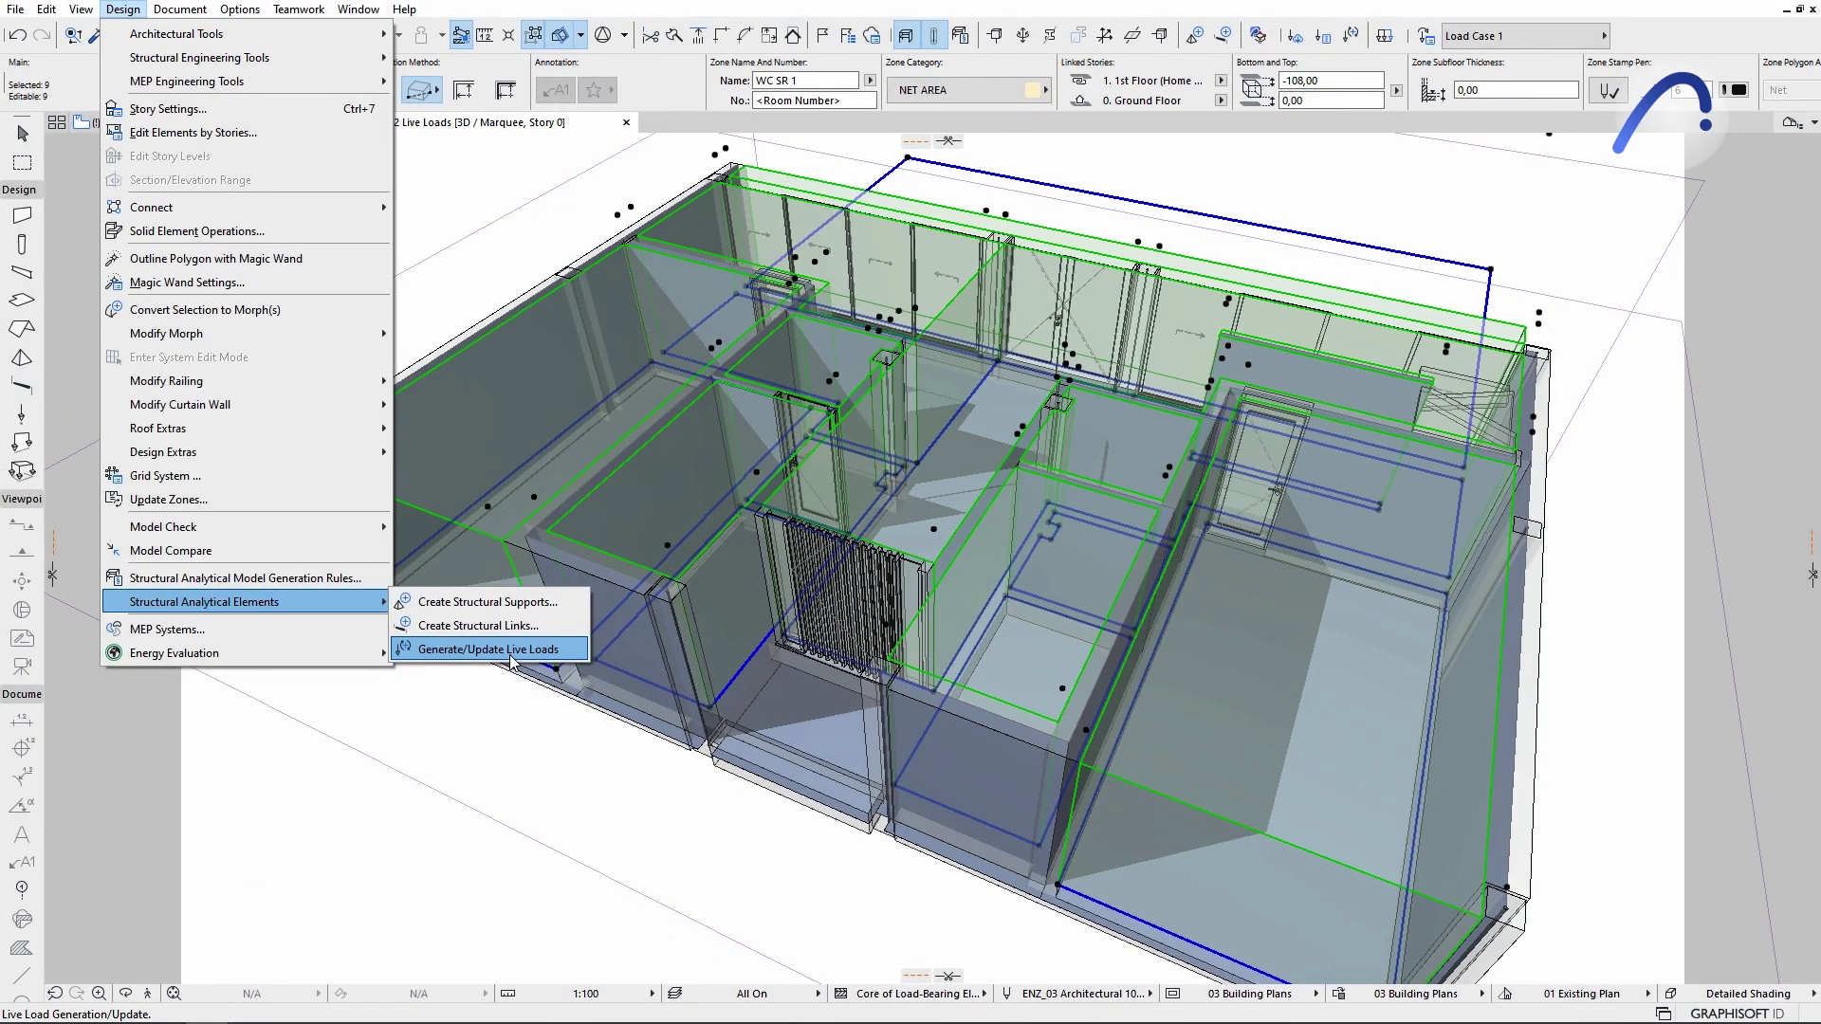
click(509, 650)
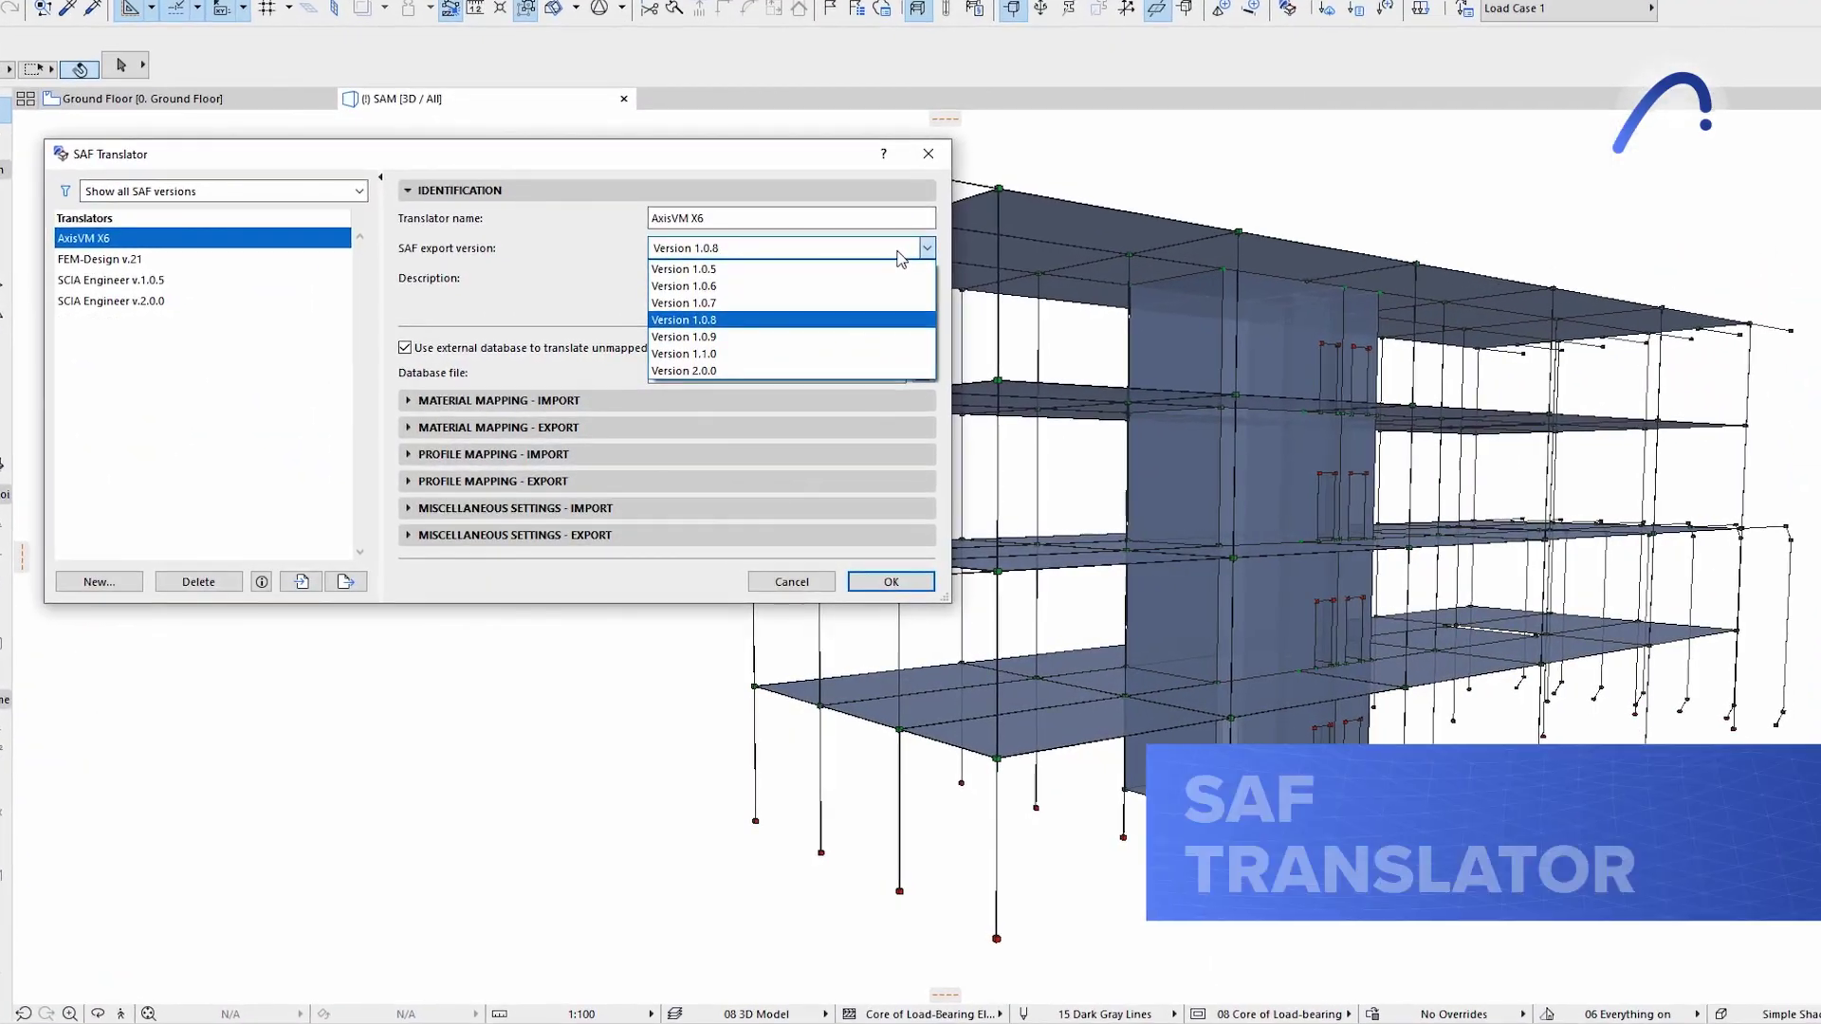
- Keep SAF version 1.0.8 and expand the material mapping import and export settings
click(791, 322)
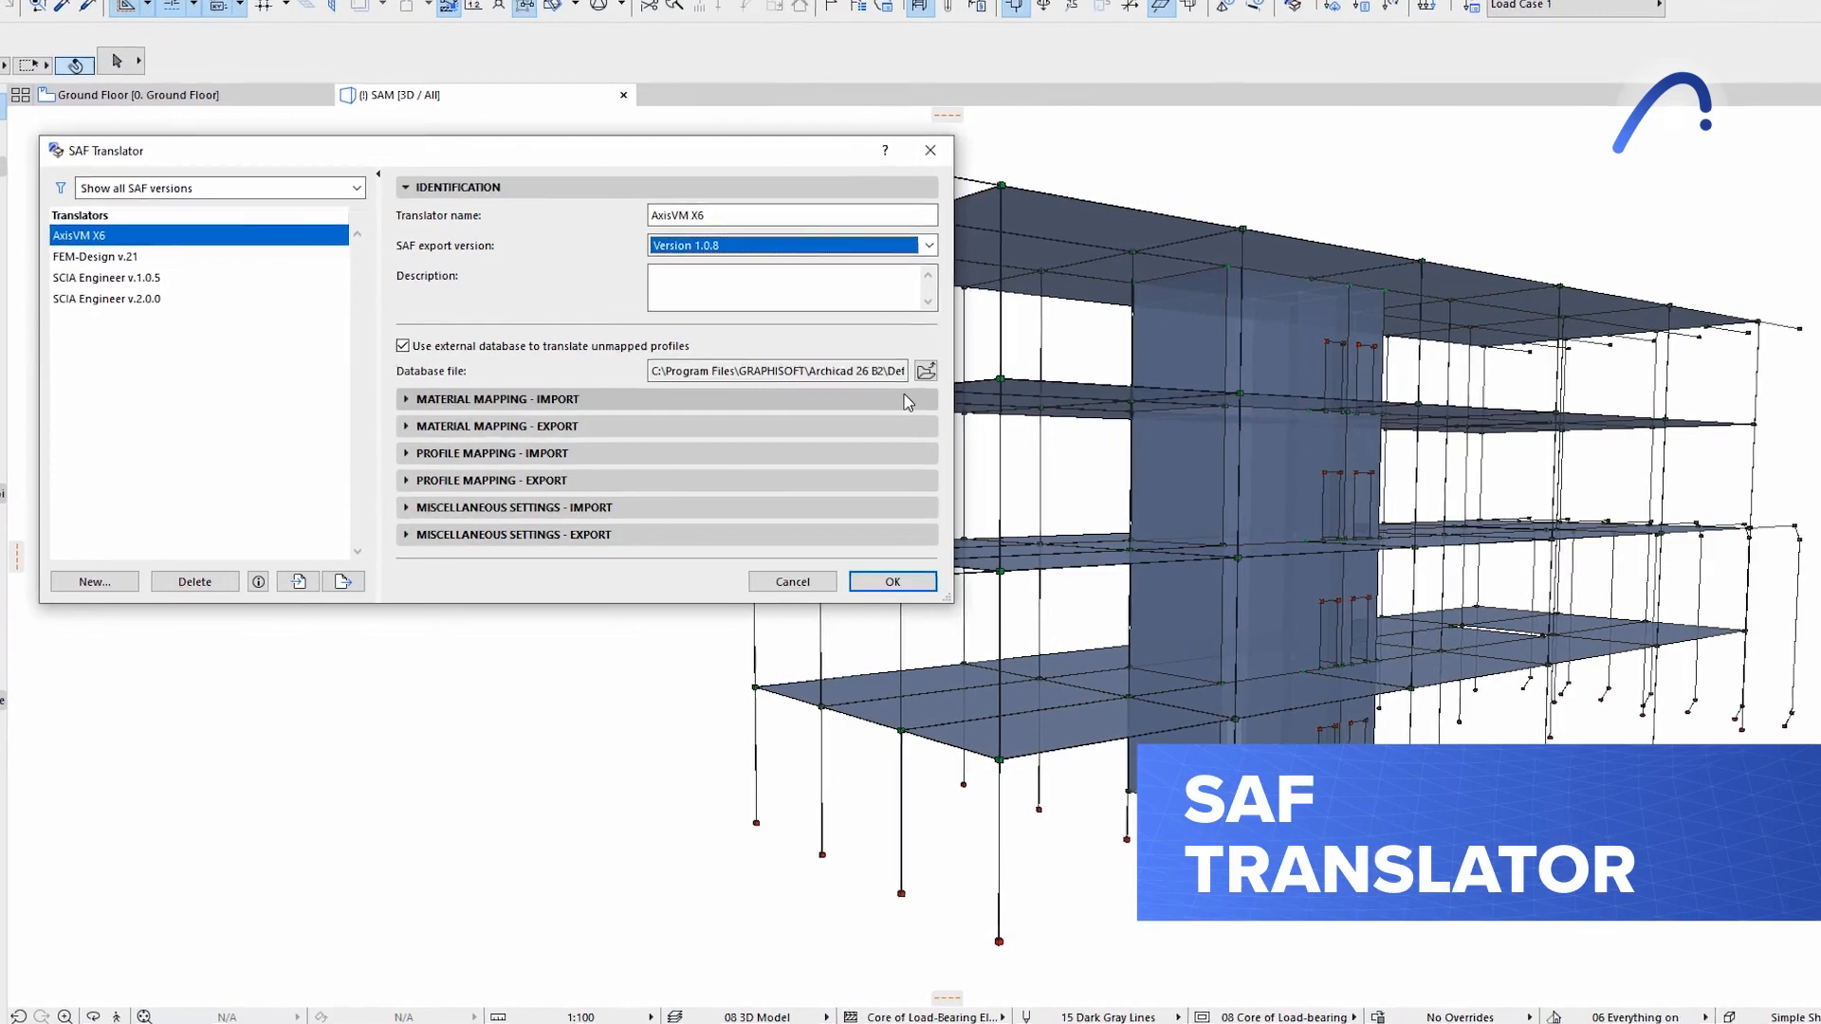
click(668, 402)
click(910, 393)
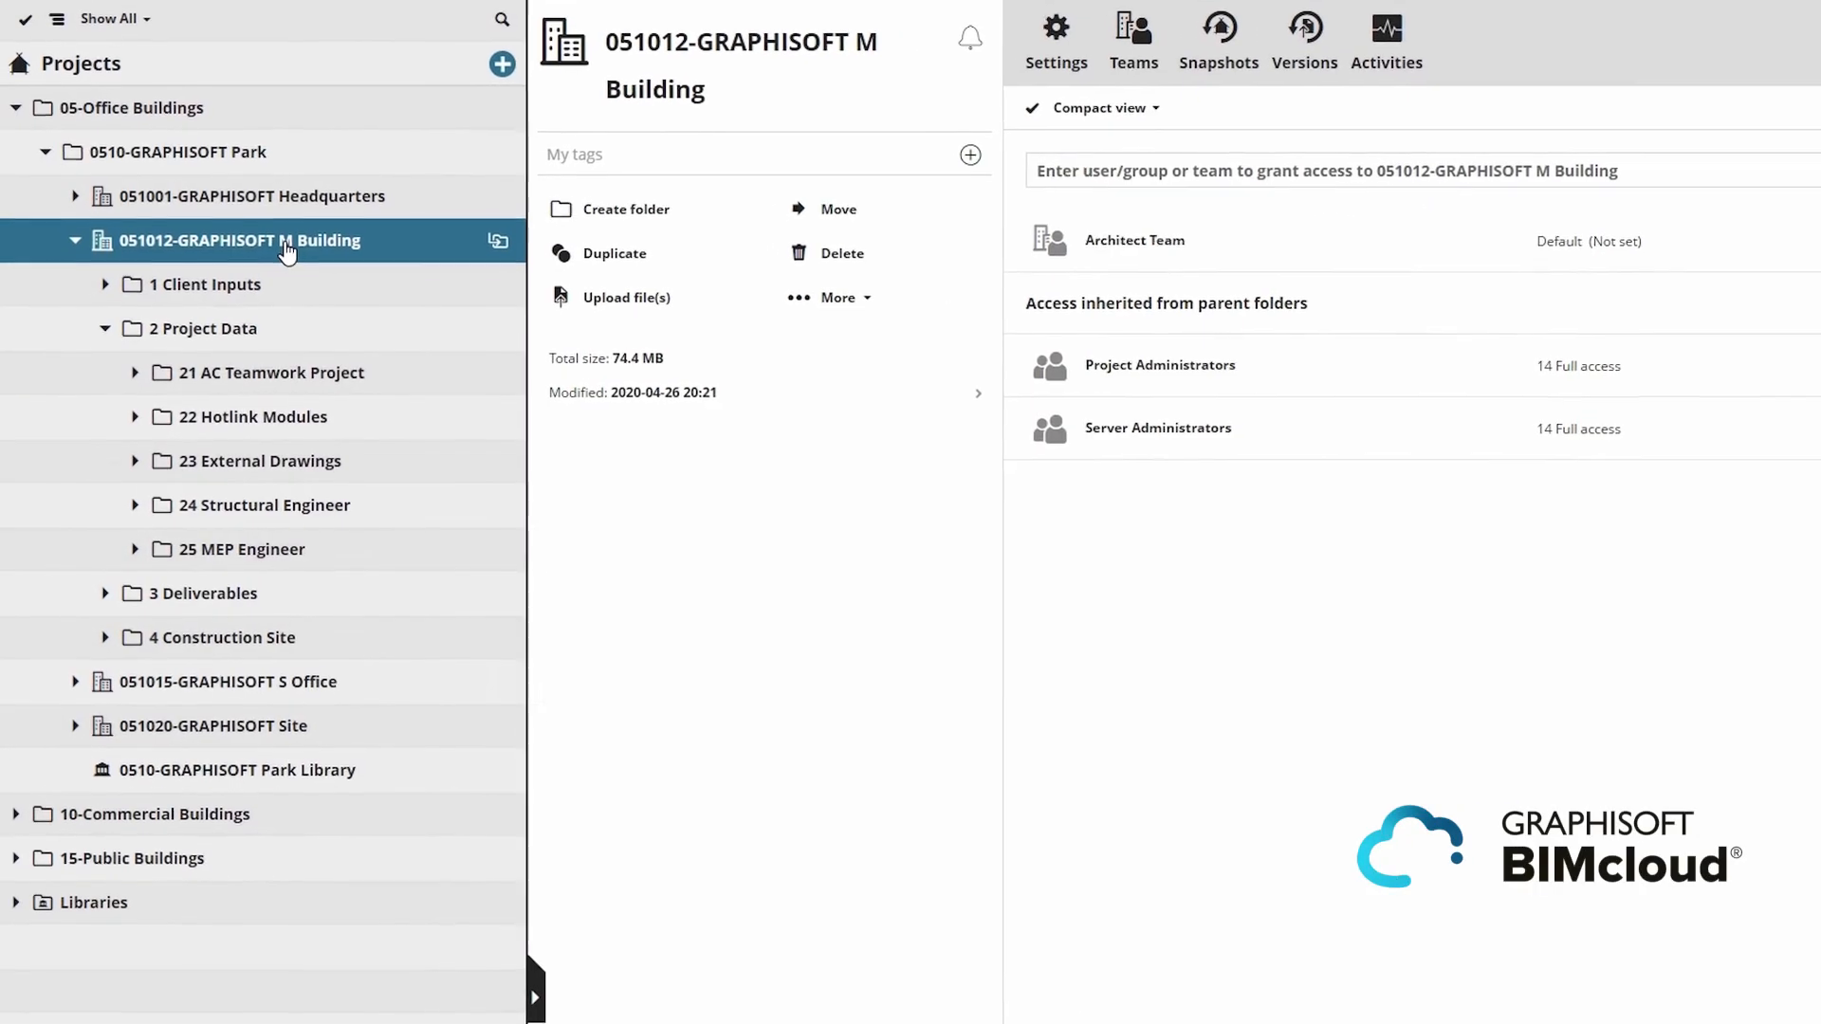
- View the 1 Client Inputs folder's details in the BIMcloud Projects tree
click(323, 294)
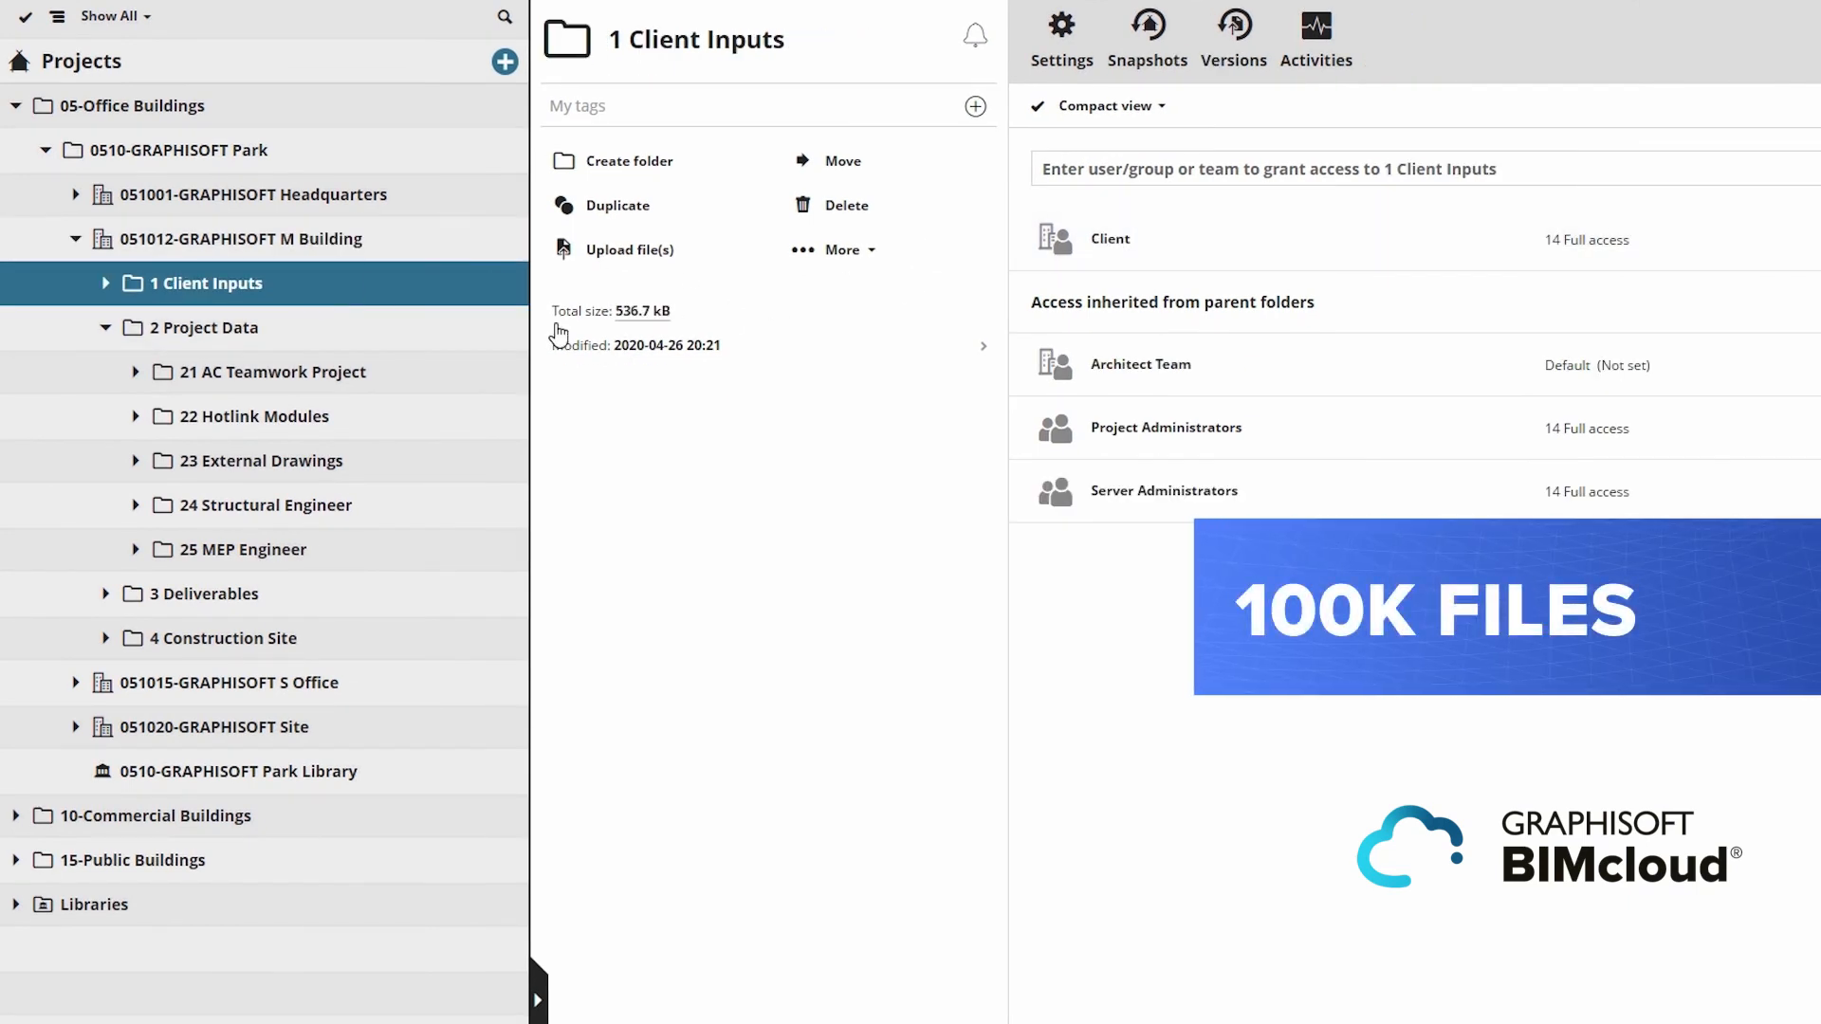